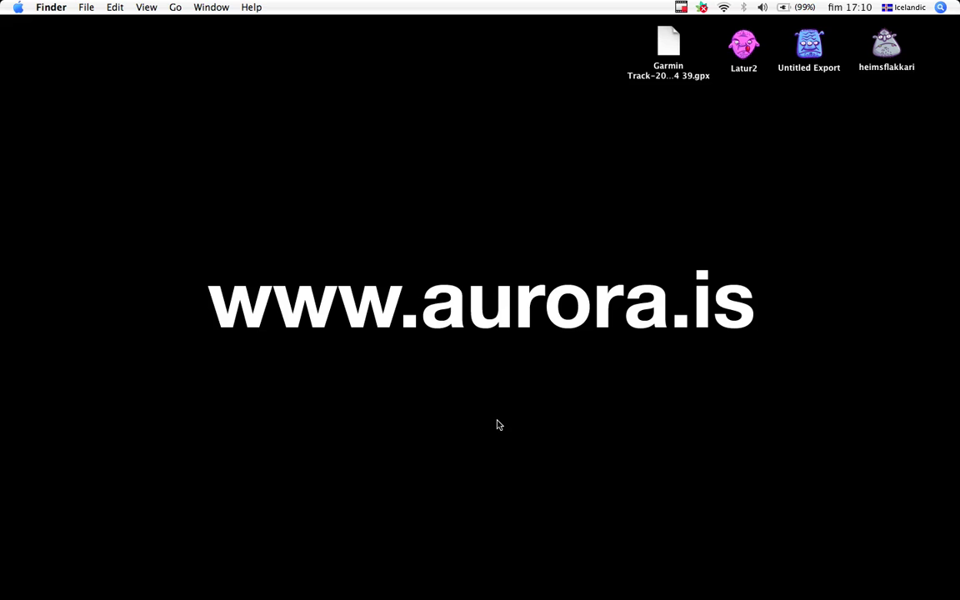
# - Bring Lightroom 2's Myndir.lrcat Library to the front, then switch back to Finder
pyautogui.press('super+Tab')
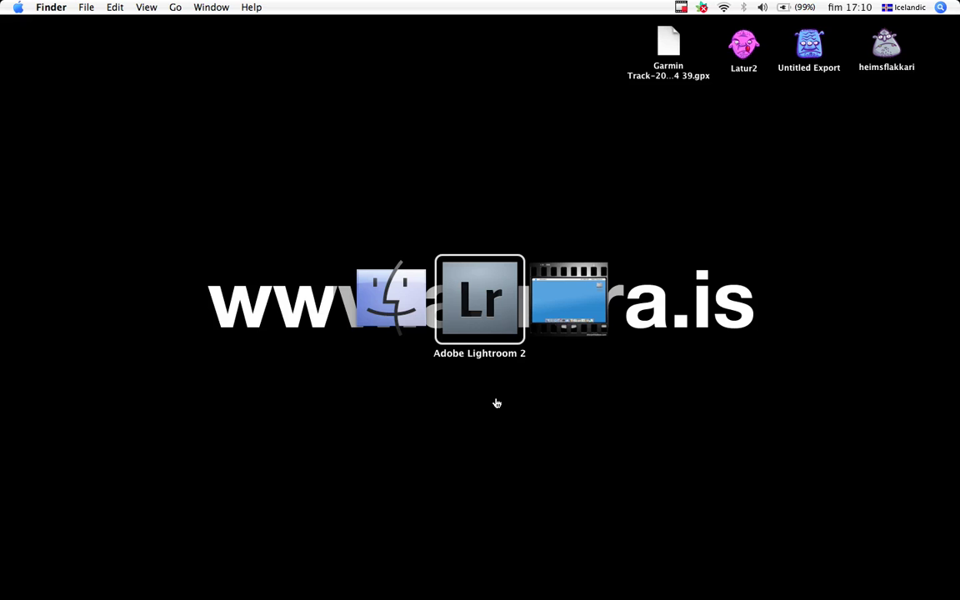
pyautogui.click(487, 333)
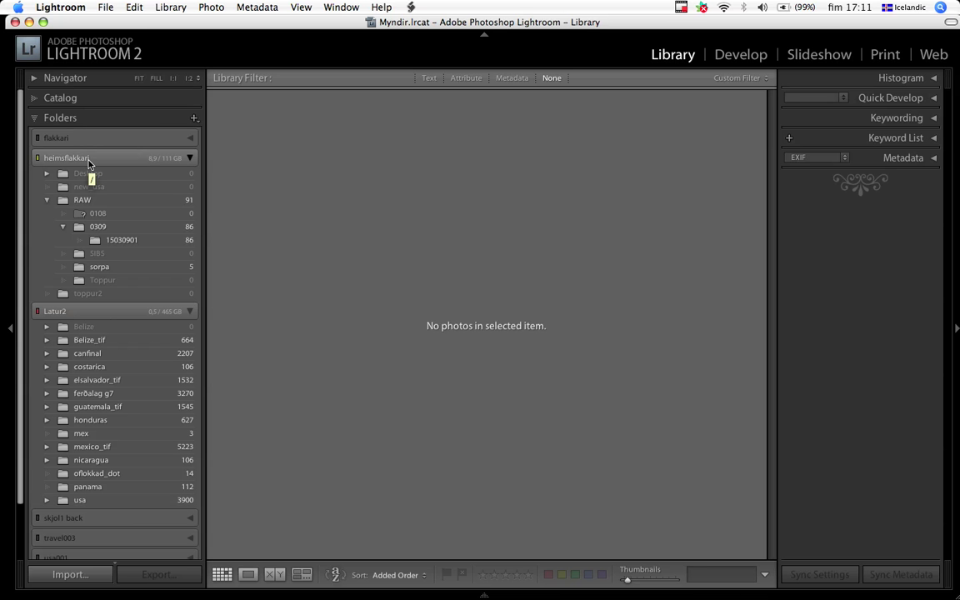
pyautogui.press('super+Tab')
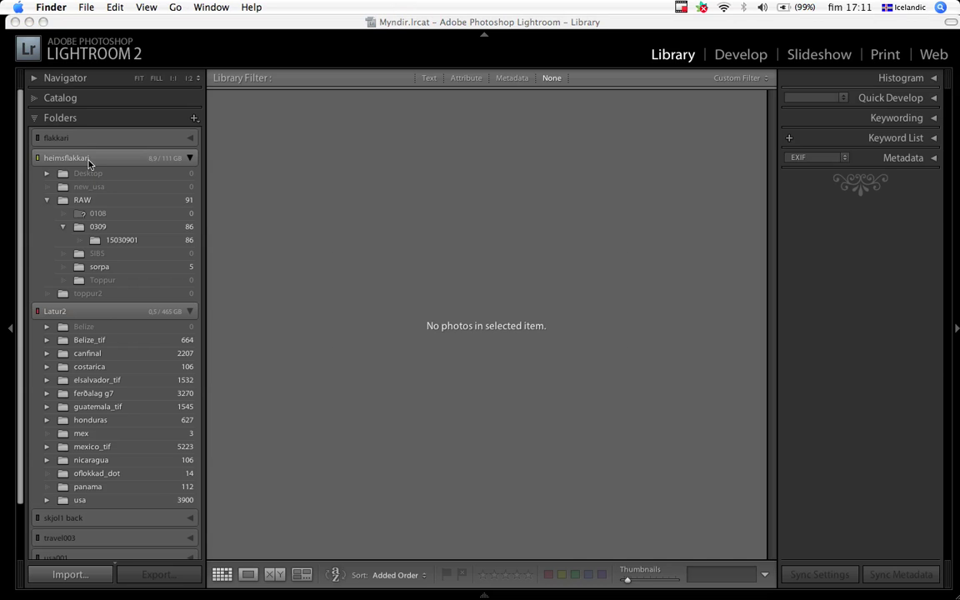
pyautogui.click(269, 232)
pyautogui.press('super+h')
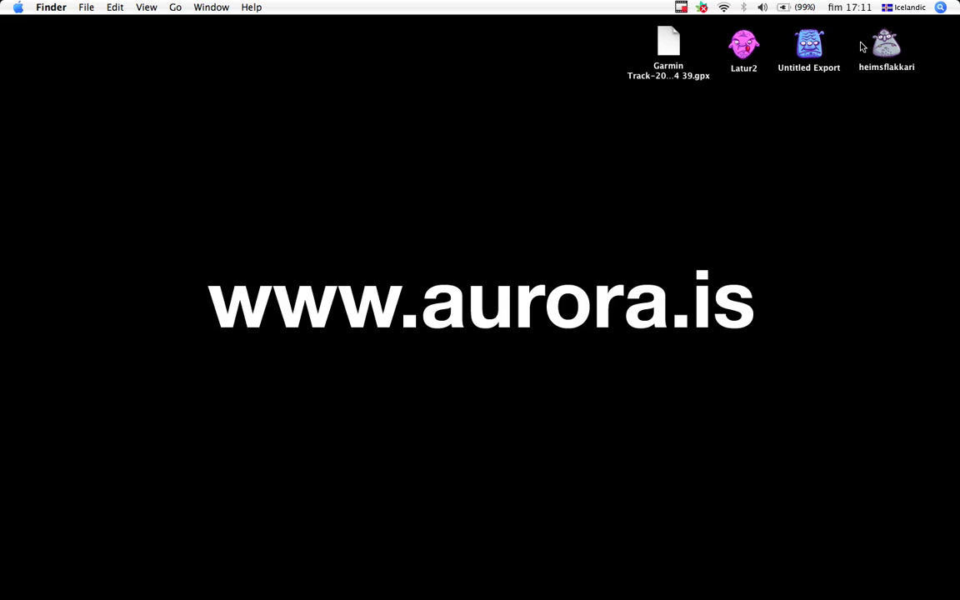
pyautogui.click(888, 47)
pyautogui.doubleClick(888, 46)
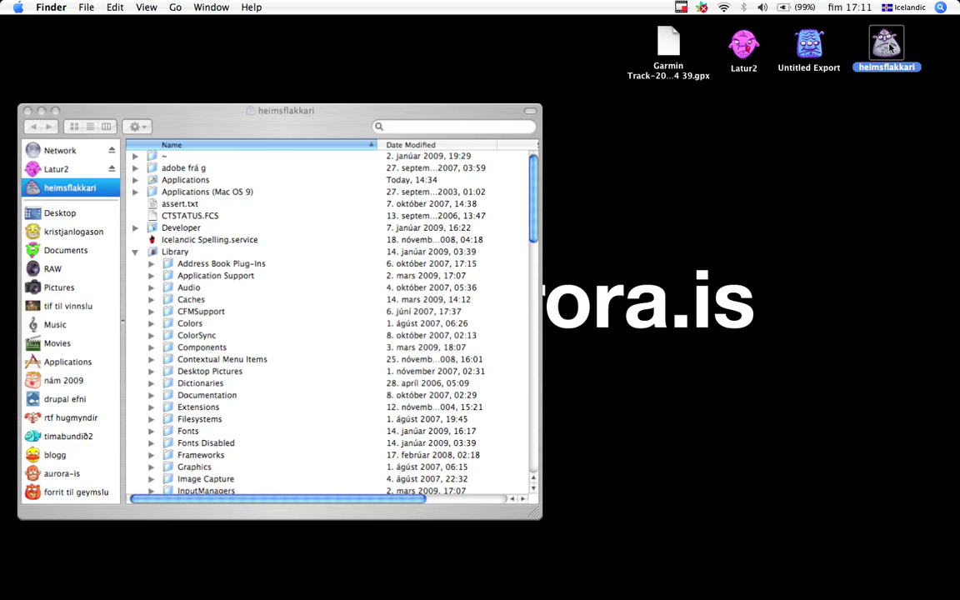
pyautogui.click(35, 270)
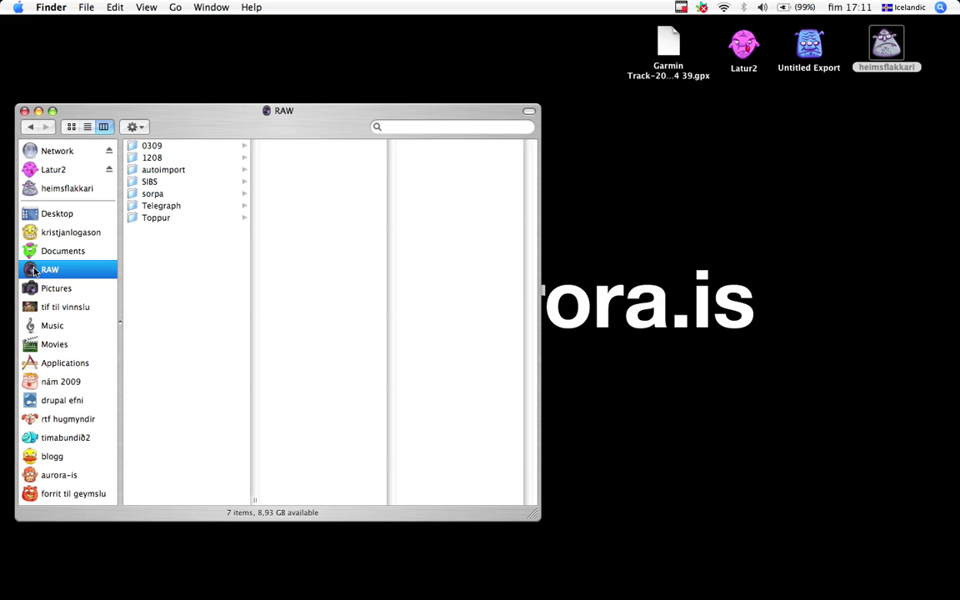
pyautogui.click(151, 146)
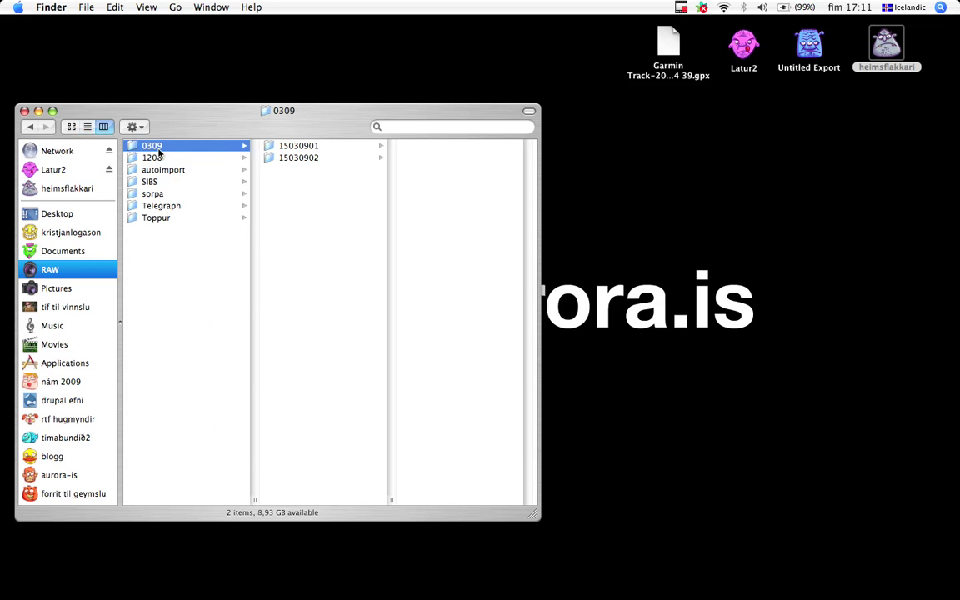
pyautogui.click(275, 151)
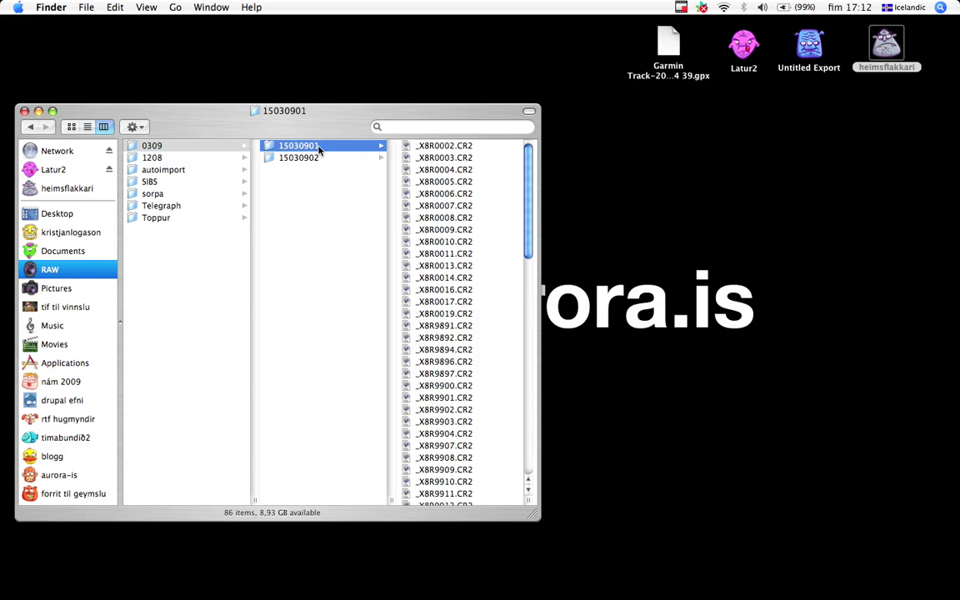
pyautogui.click(318, 147)
pyautogui.click(269, 149)
pyautogui.click(310, 161)
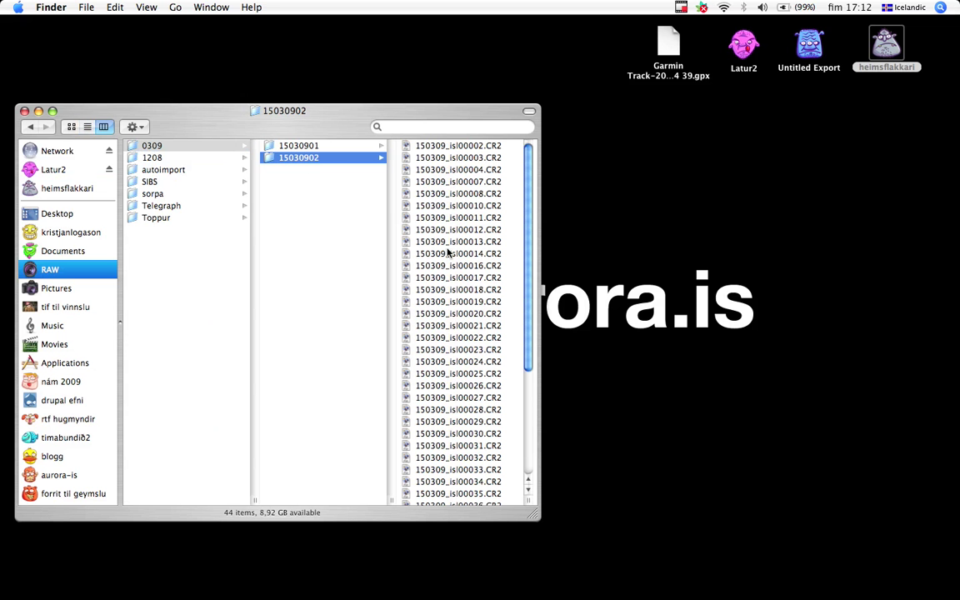
pyautogui.click(36, 112)
pyautogui.press('super+Tab')
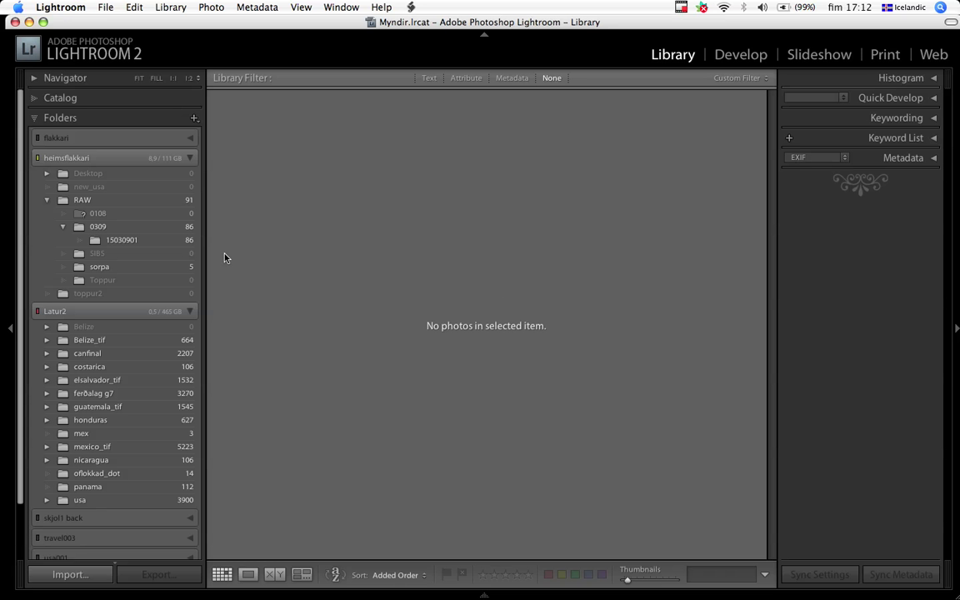
# - Choose folder RAW > 0309 > 15030902 for import and set file handling to add without moving
pyautogui.click(71, 574)
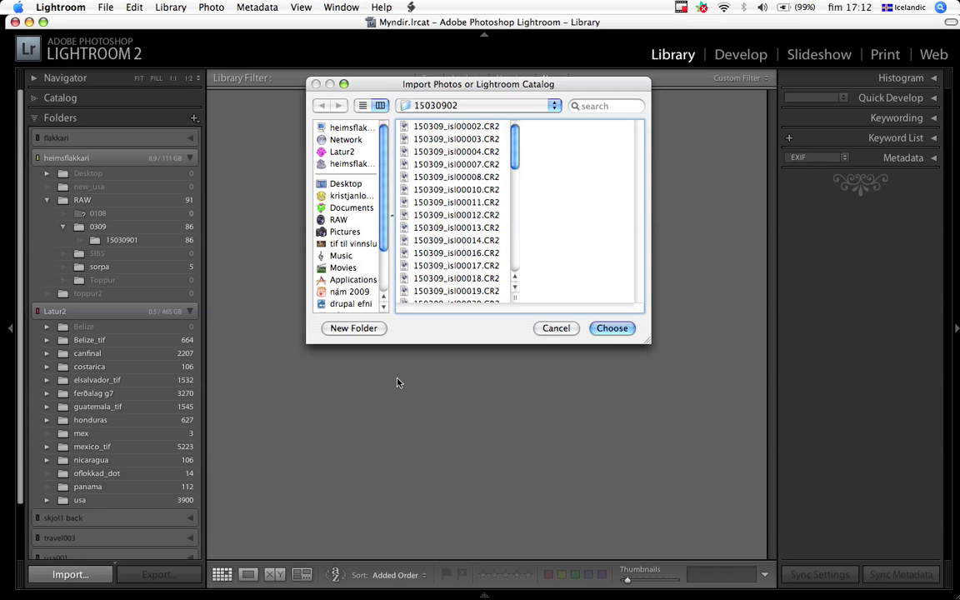
pyautogui.click(492, 107)
pyautogui.click(491, 107)
pyautogui.click(337, 220)
pyautogui.click(423, 126)
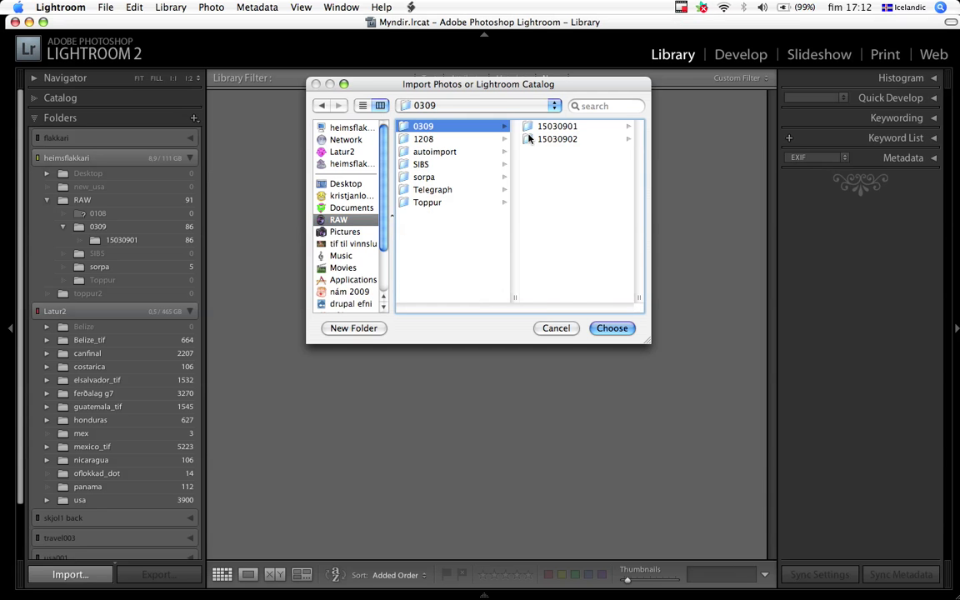
pyautogui.click(533, 139)
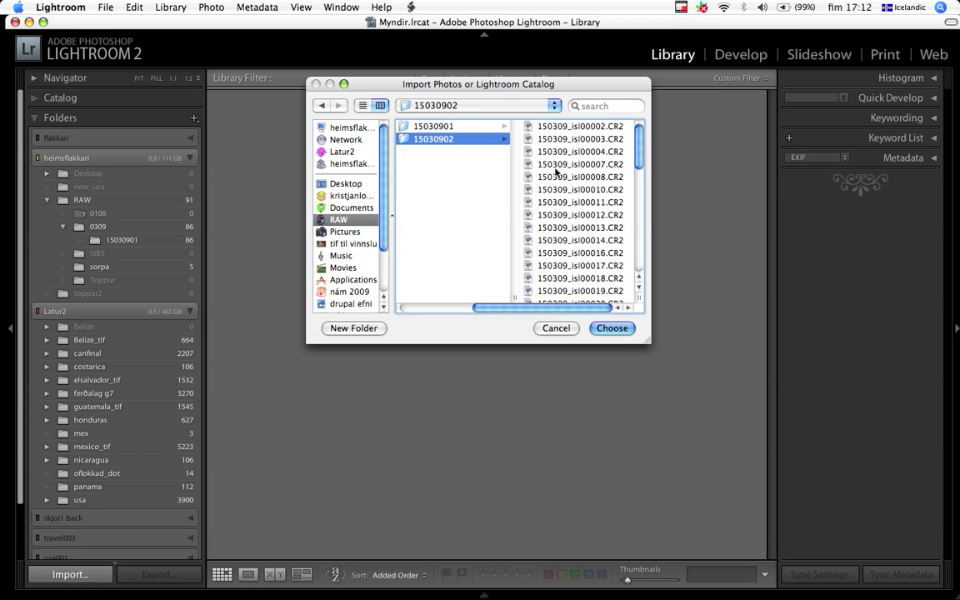
pyautogui.click(611, 328)
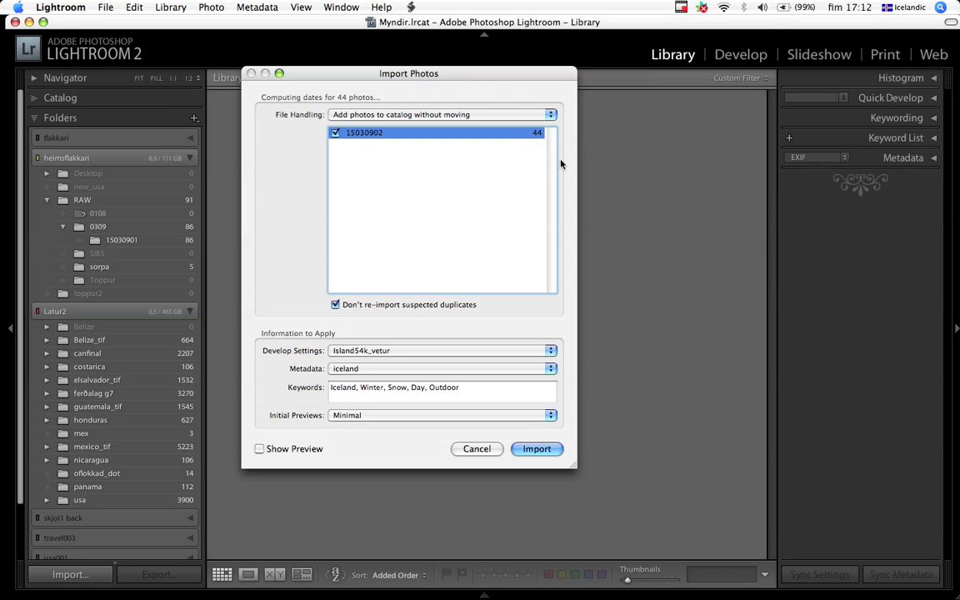
pyautogui.click(550, 115)
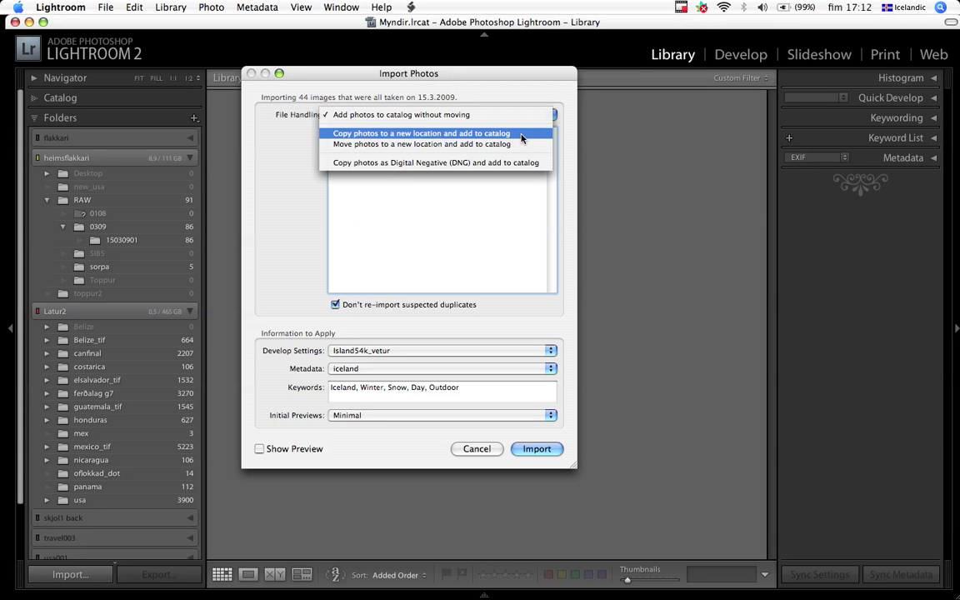
pyautogui.click(466, 117)
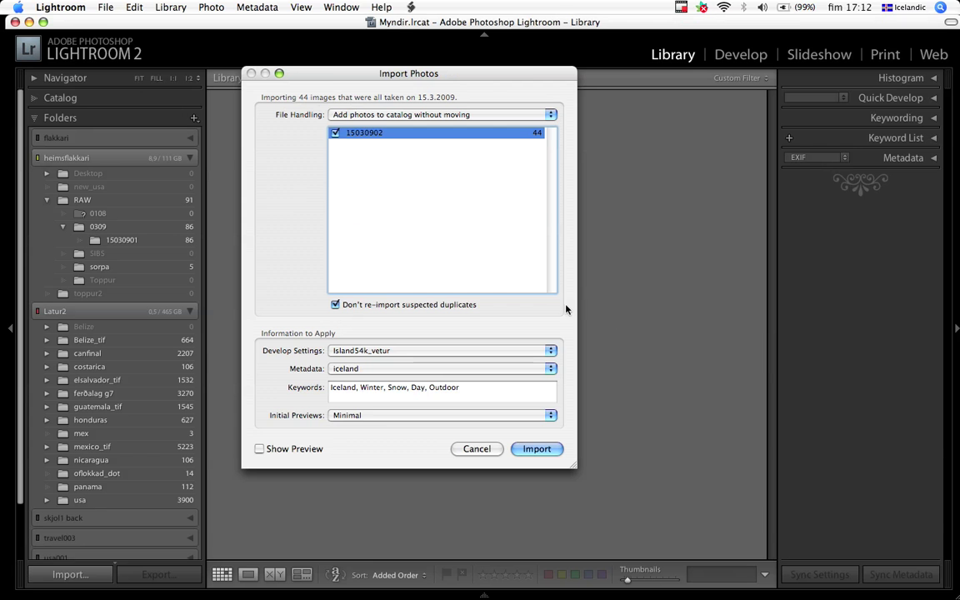
pyautogui.click(547, 353)
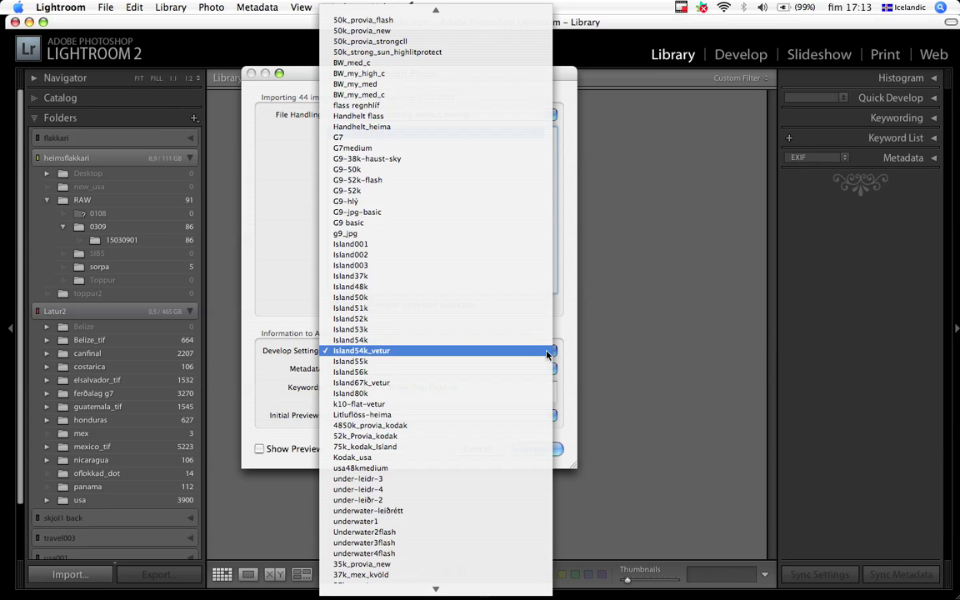
pyautogui.moveTo(501, 11)
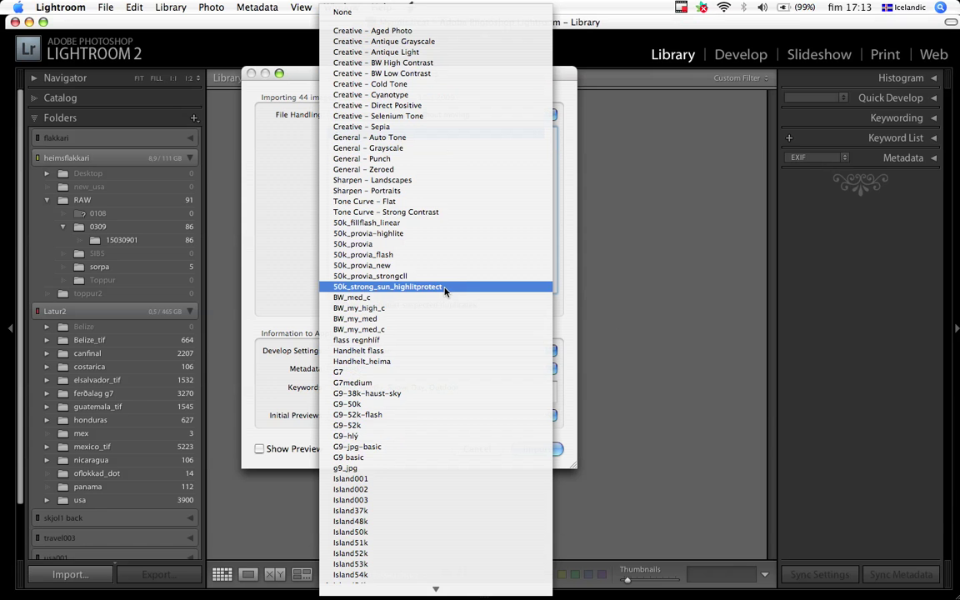
pyautogui.moveTo(440, 590)
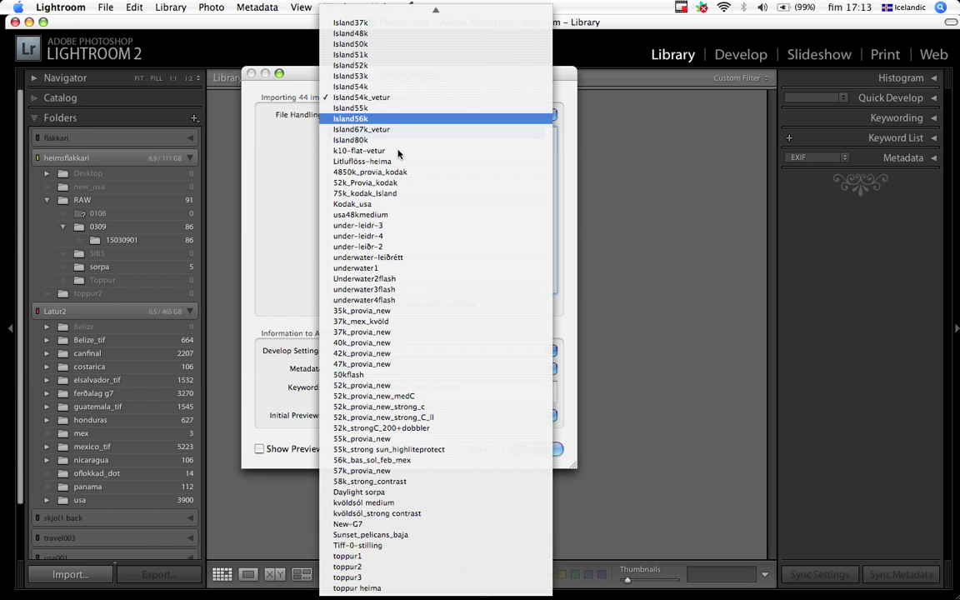
pyautogui.click(381, 98)
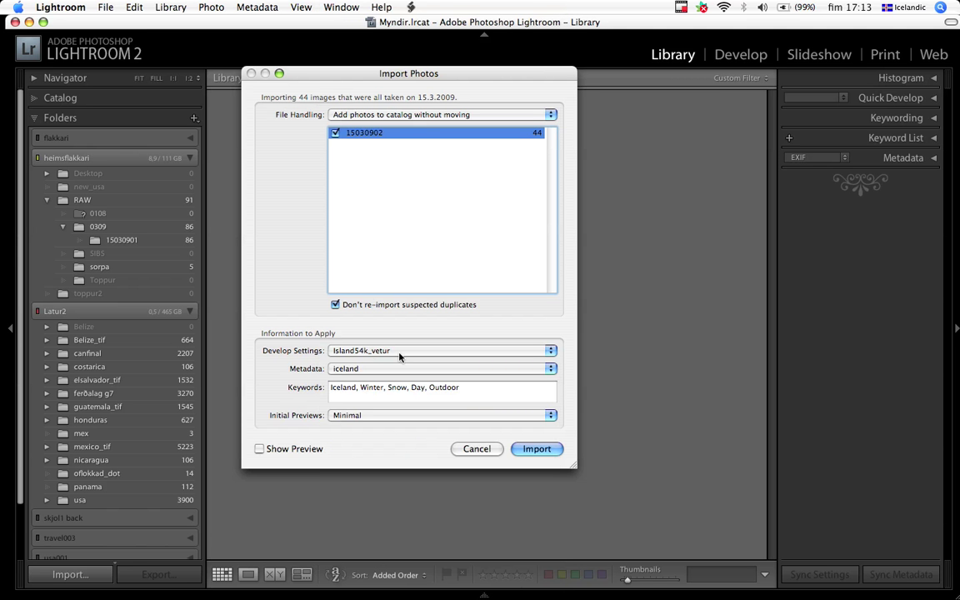
pyautogui.click(452, 369)
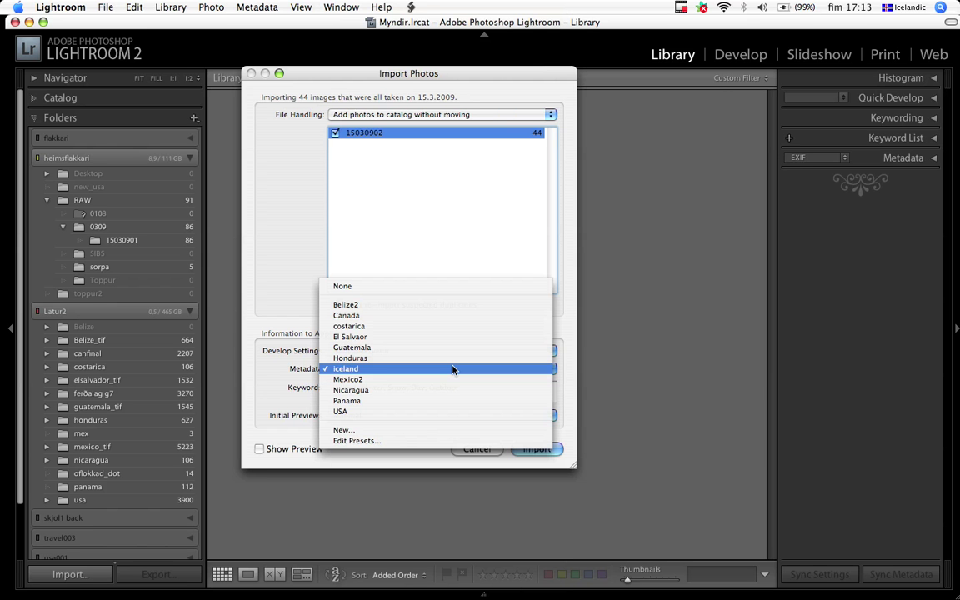
pyautogui.click(373, 371)
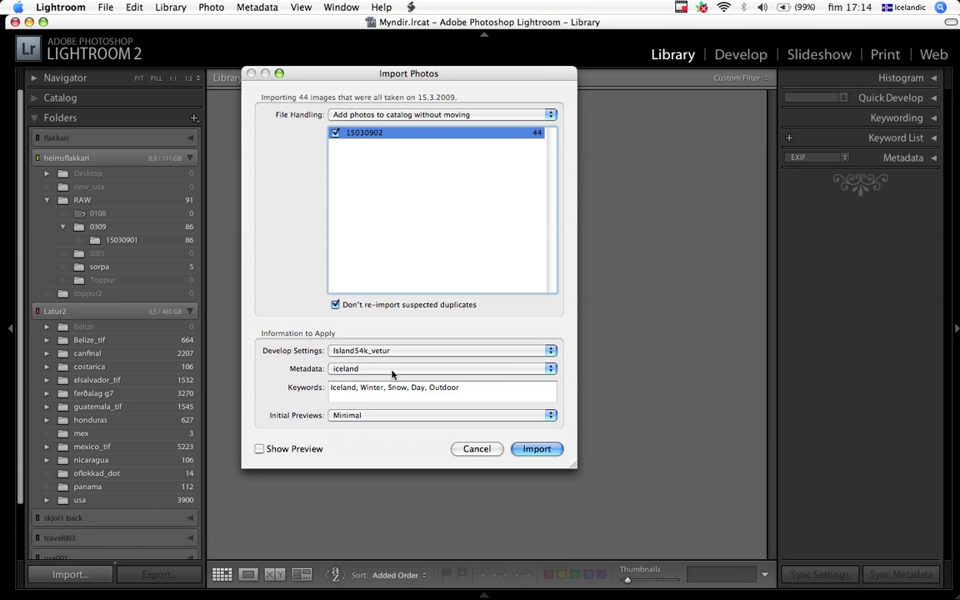
pyautogui.click(392, 373)
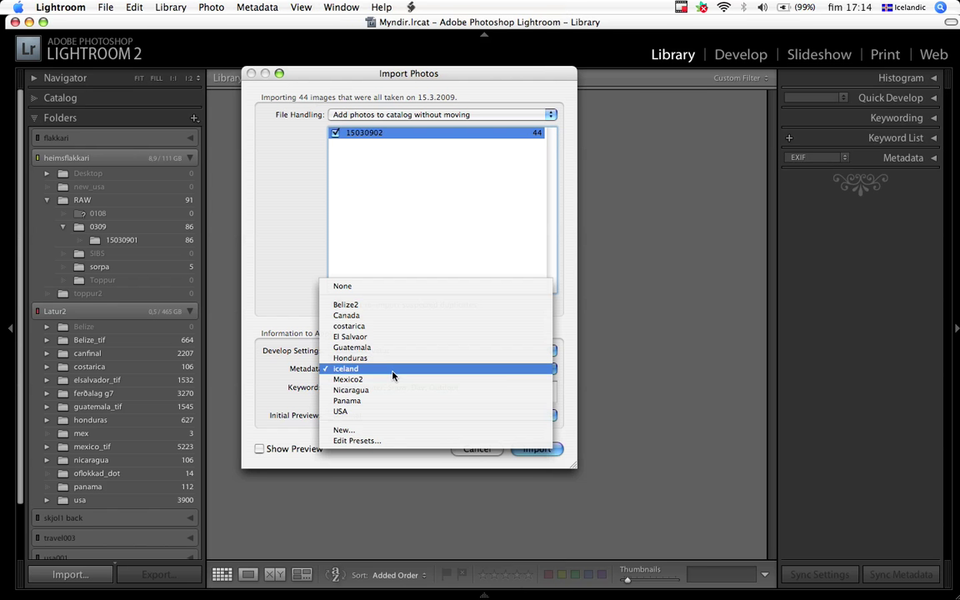
pyautogui.click(393, 371)
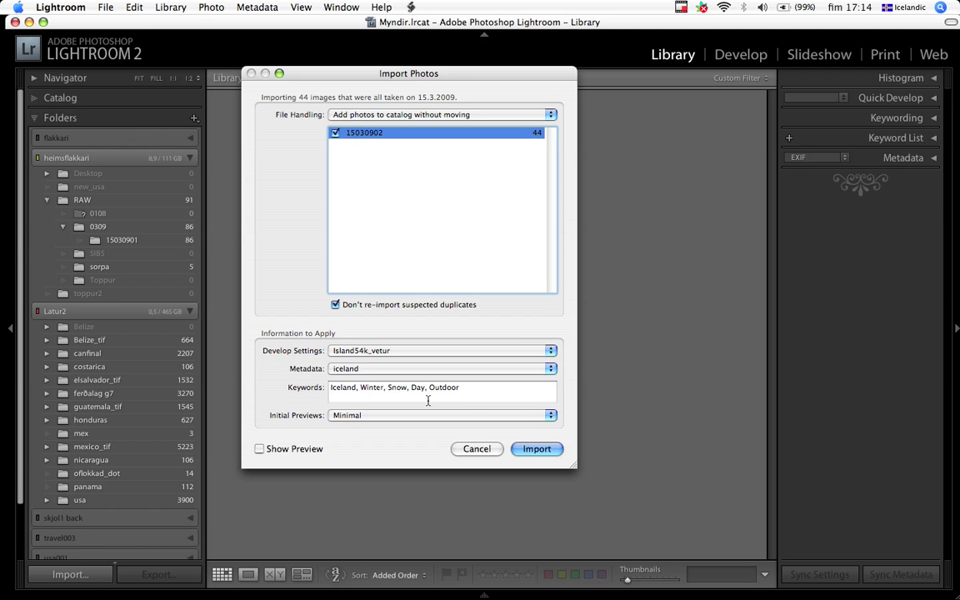
# - Add 'Southern Iceland' to the import keywords, delete the stray 'day', and keep Minimal initial previews
pyautogui.click(492, 391)
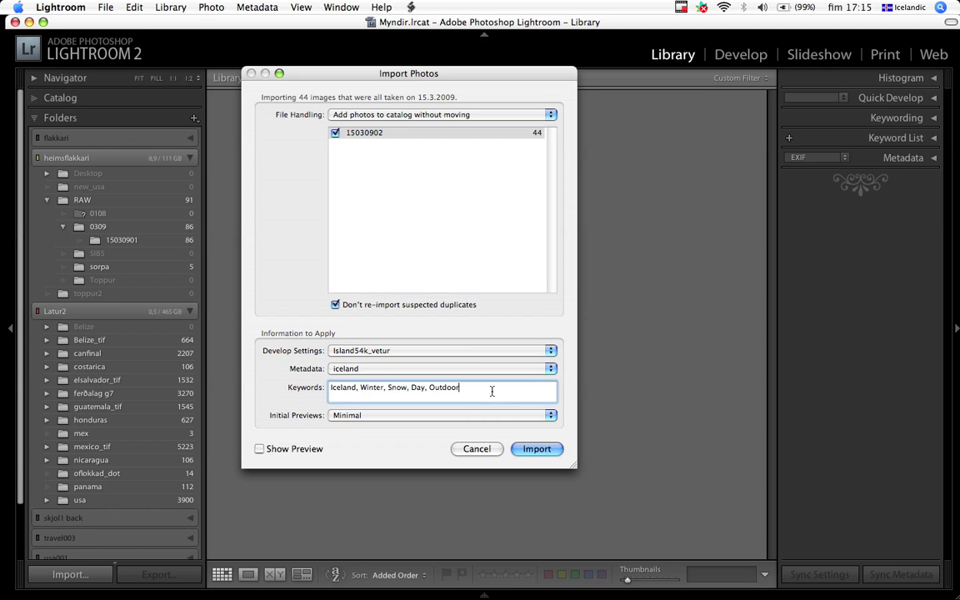
pyautogui.write(', Sound')
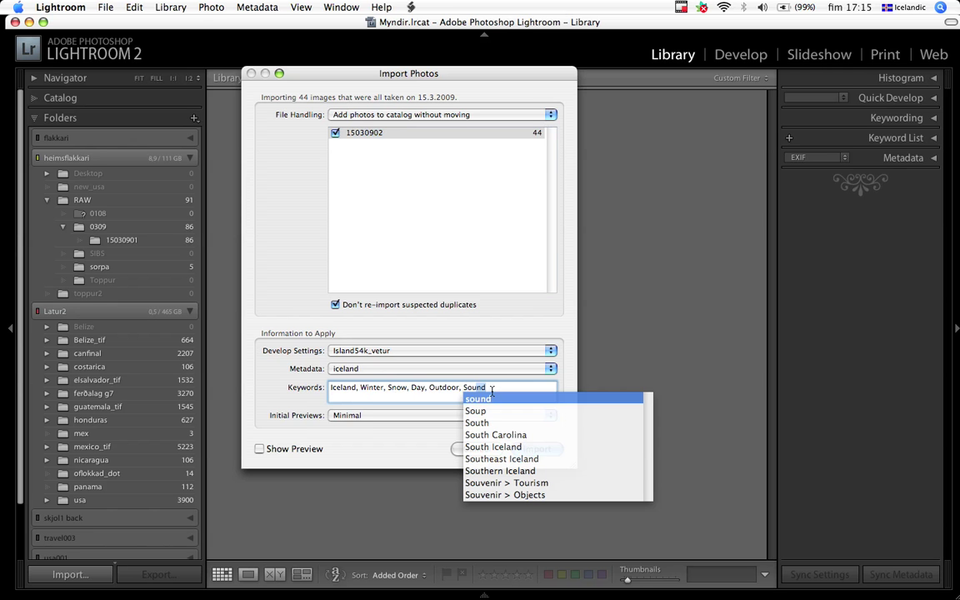
pyautogui.press('Down')
pyautogui.press('Down')
pyautogui.press('Down')
pyautogui.press('Down')
pyautogui.press('Down')
pyautogui.press('Down')
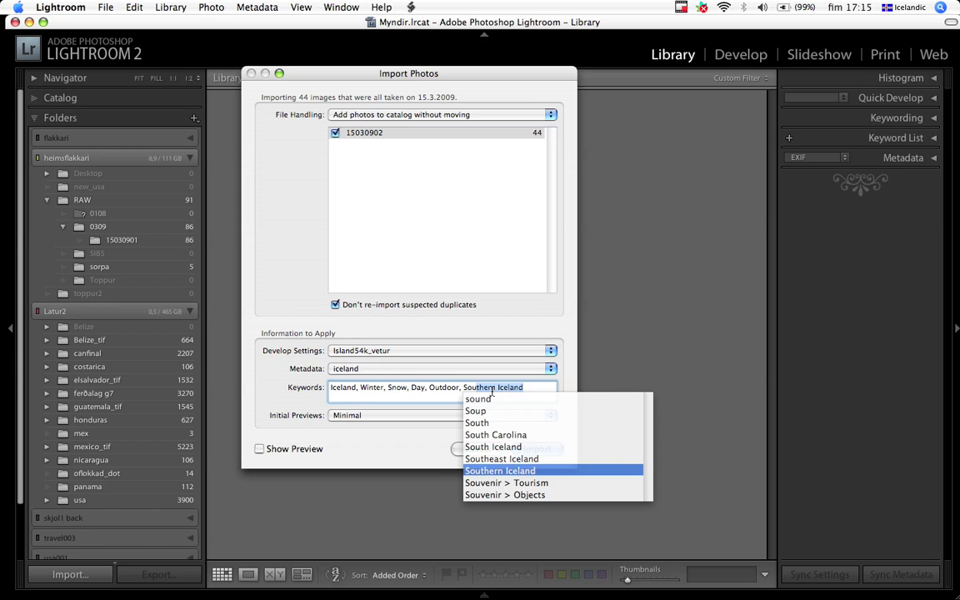
pyautogui.press('Return')
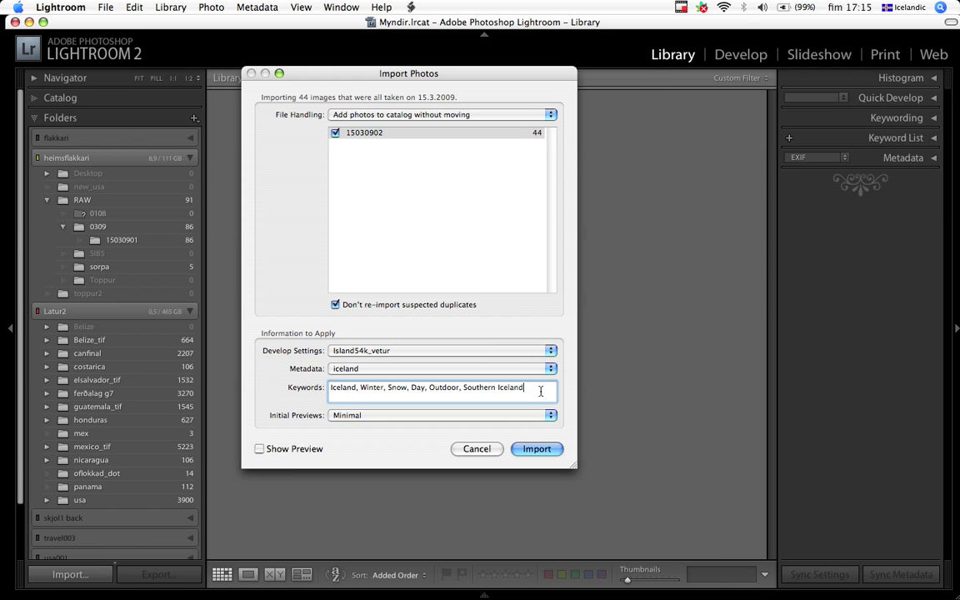
pyautogui.write(', day')
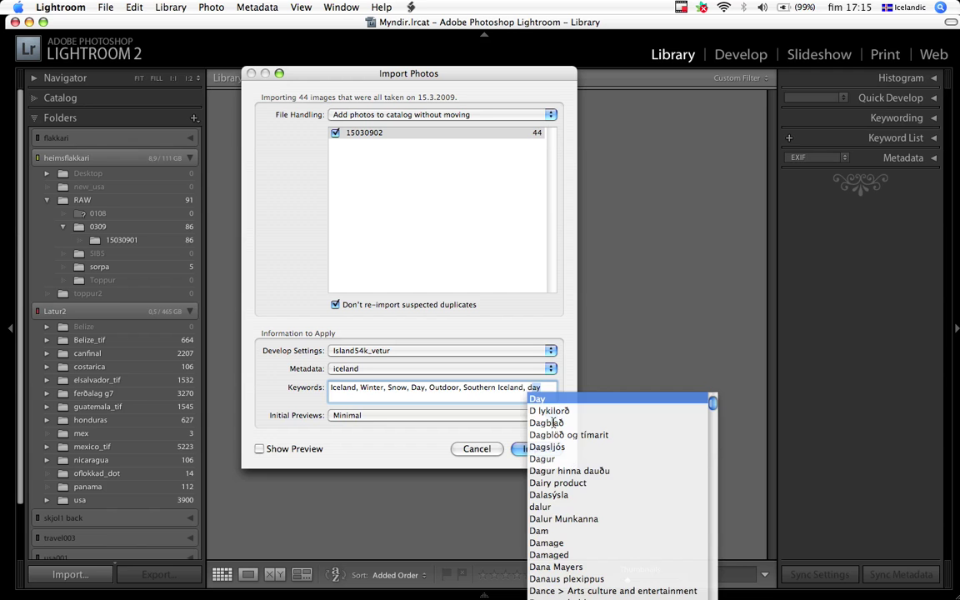
pyautogui.click(545, 387)
pyautogui.press('BackSpace')
pyautogui.press('BackSpace')
pyautogui.press('BackSpace')
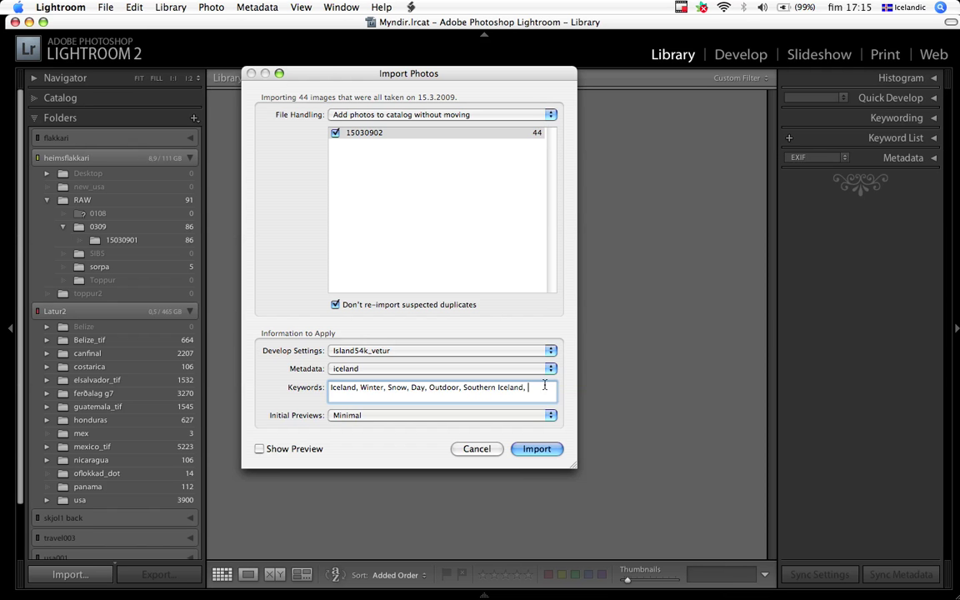
pyautogui.press('BackSpace')
pyautogui.press('BackSpace')
pyautogui.click(549, 417)
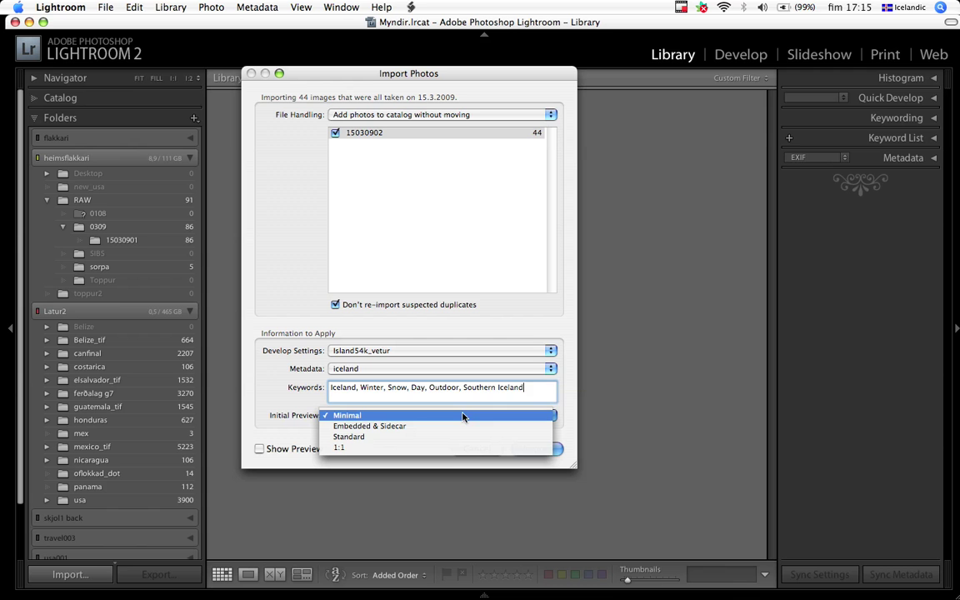
pyautogui.click(360, 416)
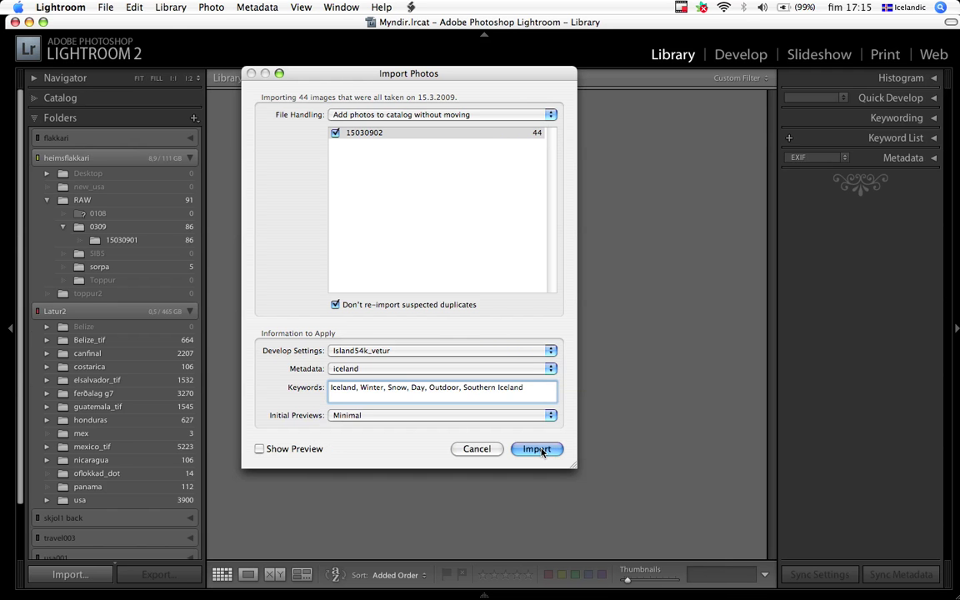
# - Import the 44 photos from 15030902 and select the first one, 150309_isl00002.CR2
pyautogui.click(537, 449)
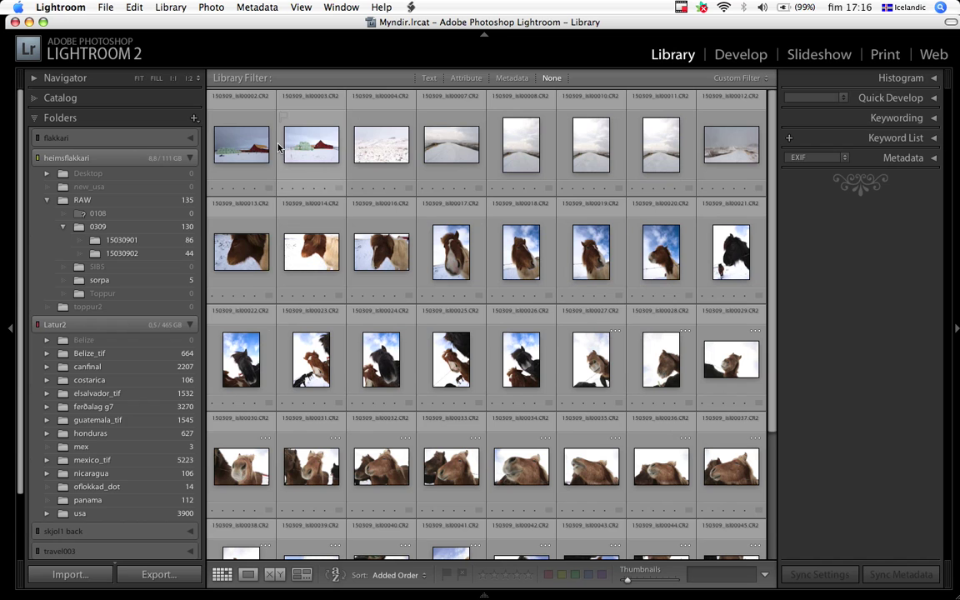
pyautogui.click(253, 148)
# - View the red barn photo in Loupe and reject the first vertical snowy-road shot, 00008
pyautogui.doubleClick(252, 148)
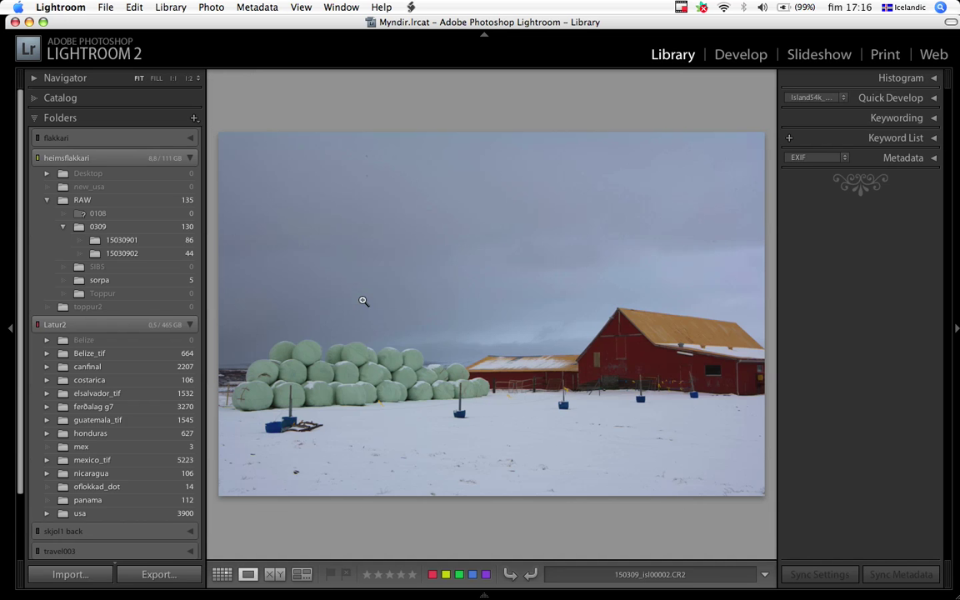
pyautogui.press('Right')
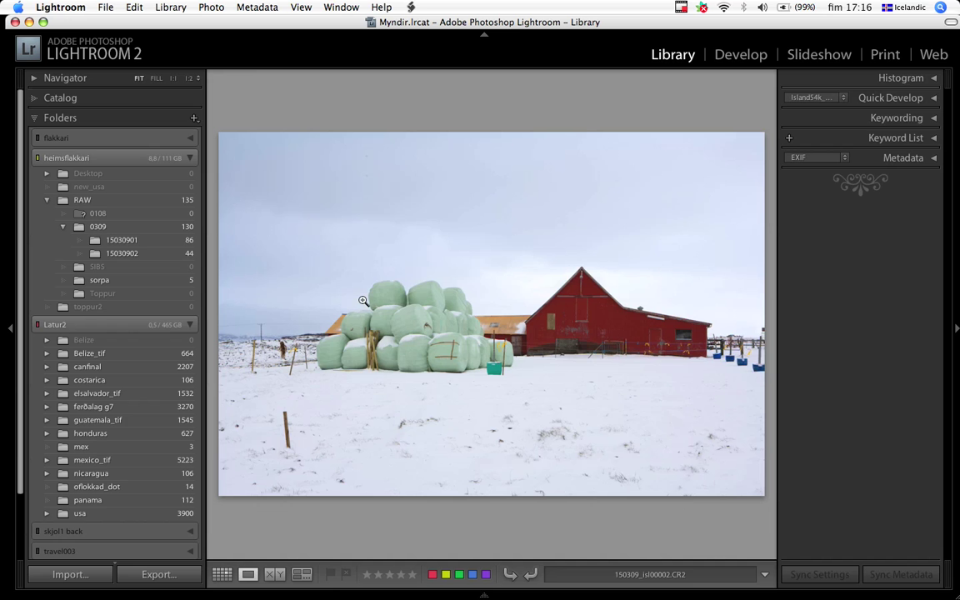
pyautogui.press('Right')
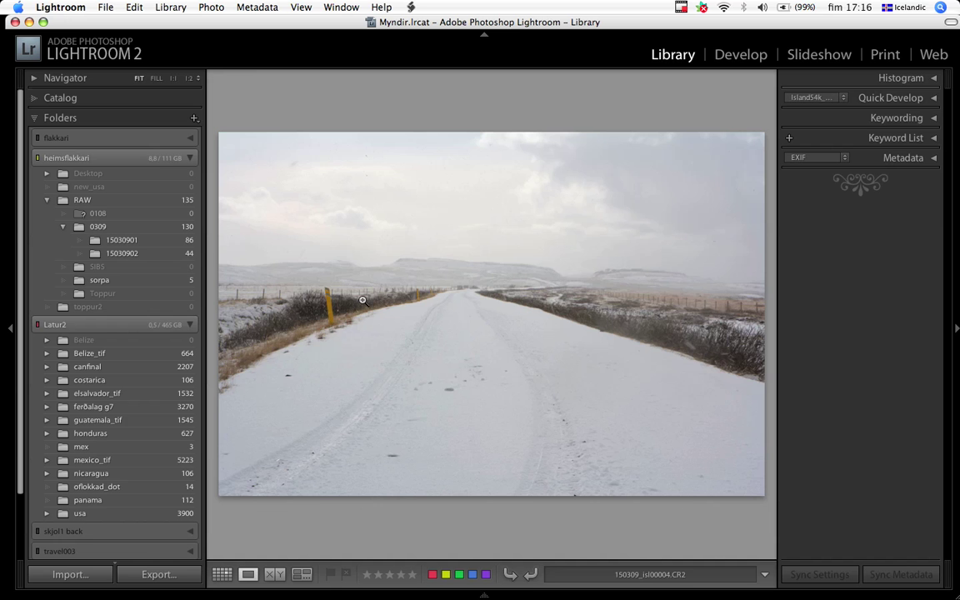
pyautogui.press('Right')
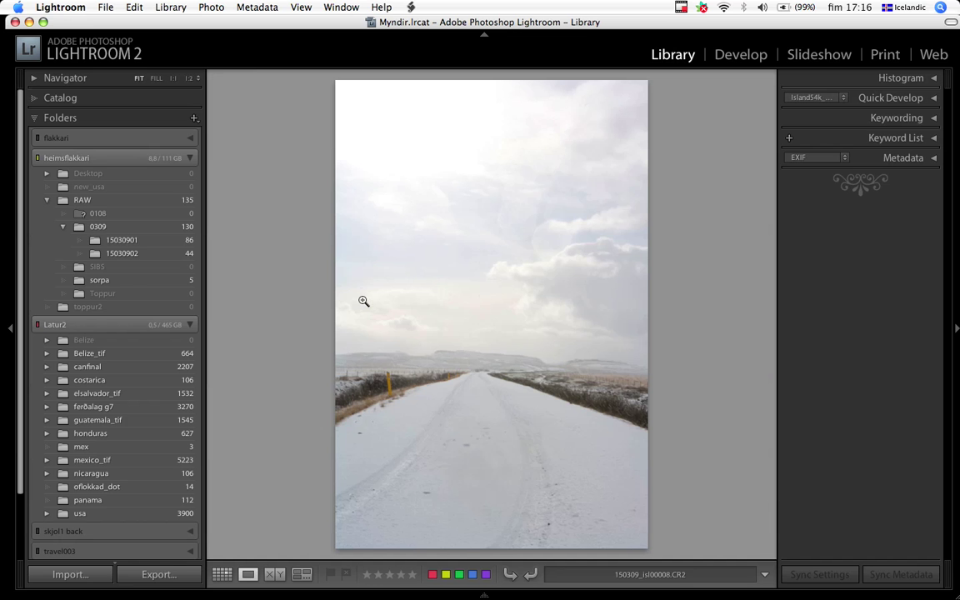
pyautogui.press('x')
pyautogui.click(348, 574)
# - Reject road photos 00010 and 00011, then step through to the dark horse close-up
pyautogui.press('Right')
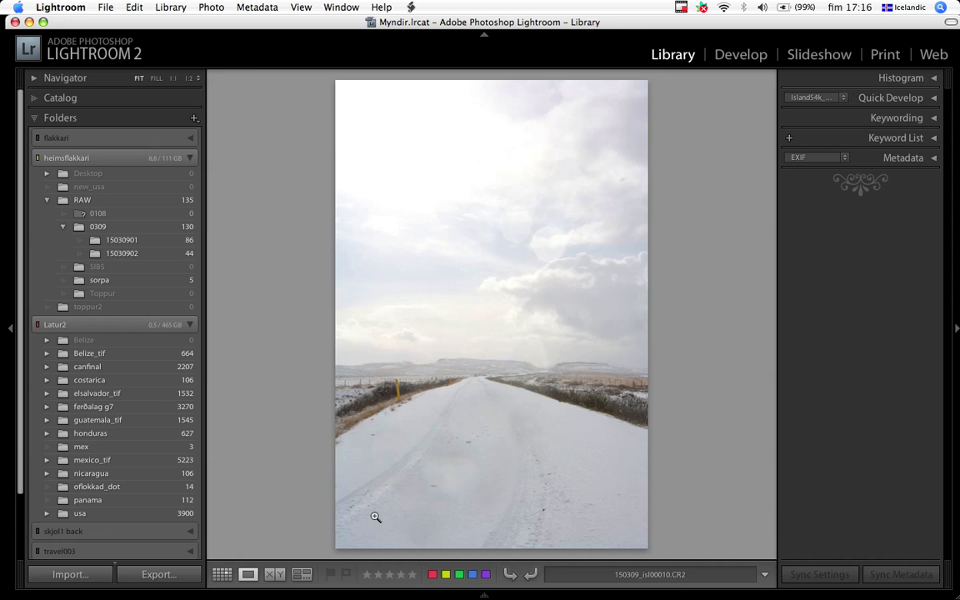
pyautogui.press('x')
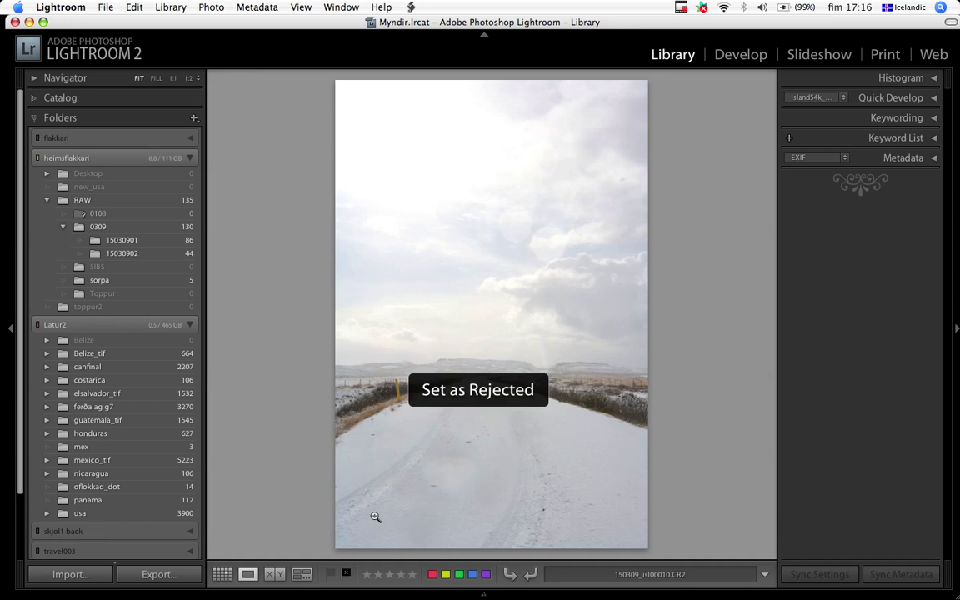
pyautogui.press('Right')
pyautogui.press('x')
pyautogui.press('Right')
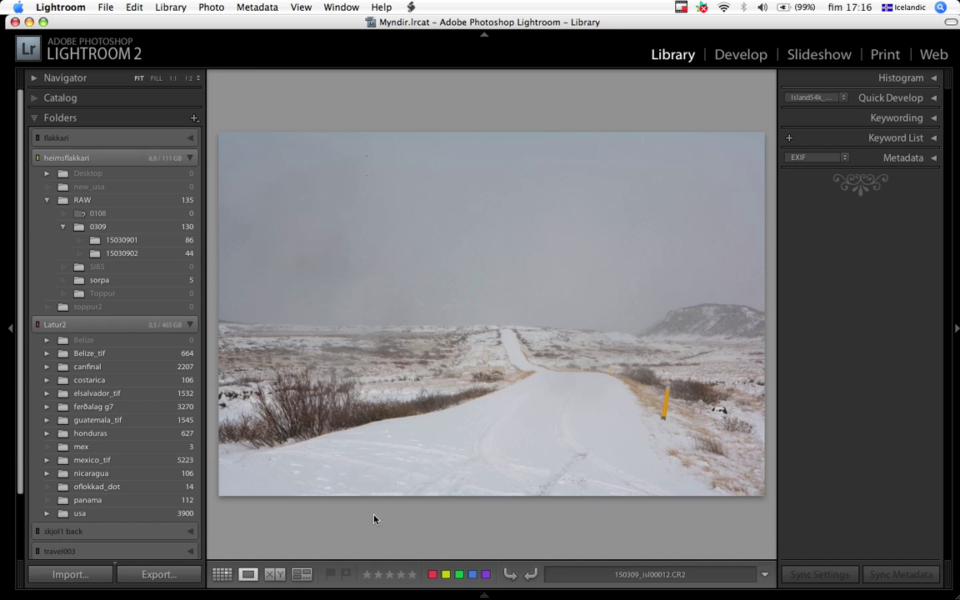
pyautogui.press('Right')
pyautogui.press('Right')
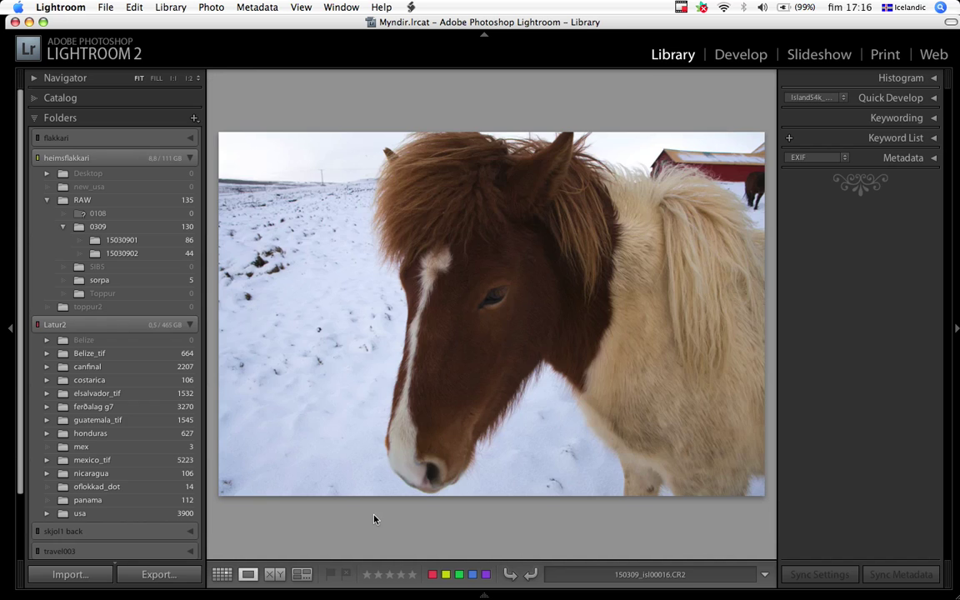
pyautogui.press('Right')
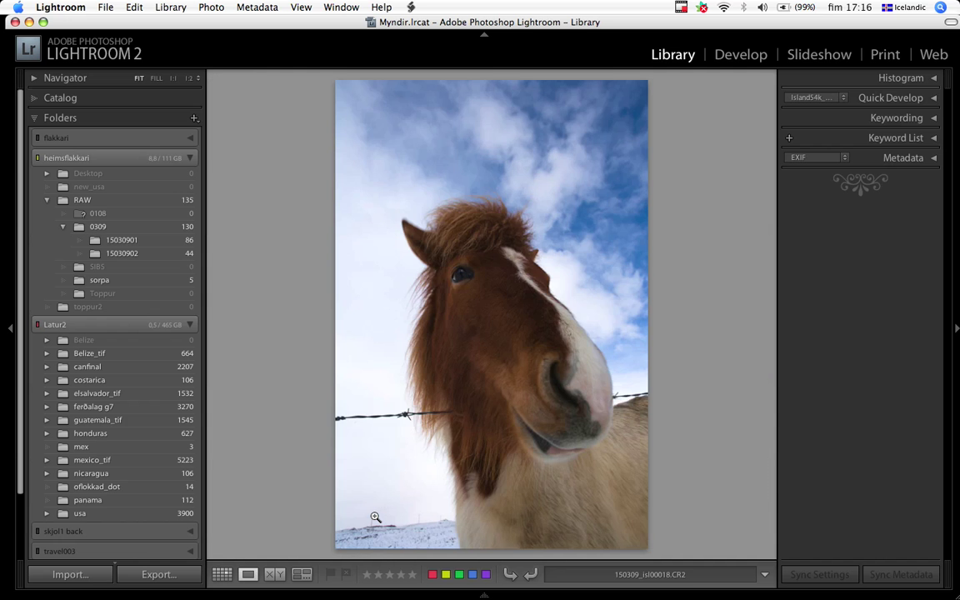
pyautogui.press('Right')
pyautogui.press('Right')
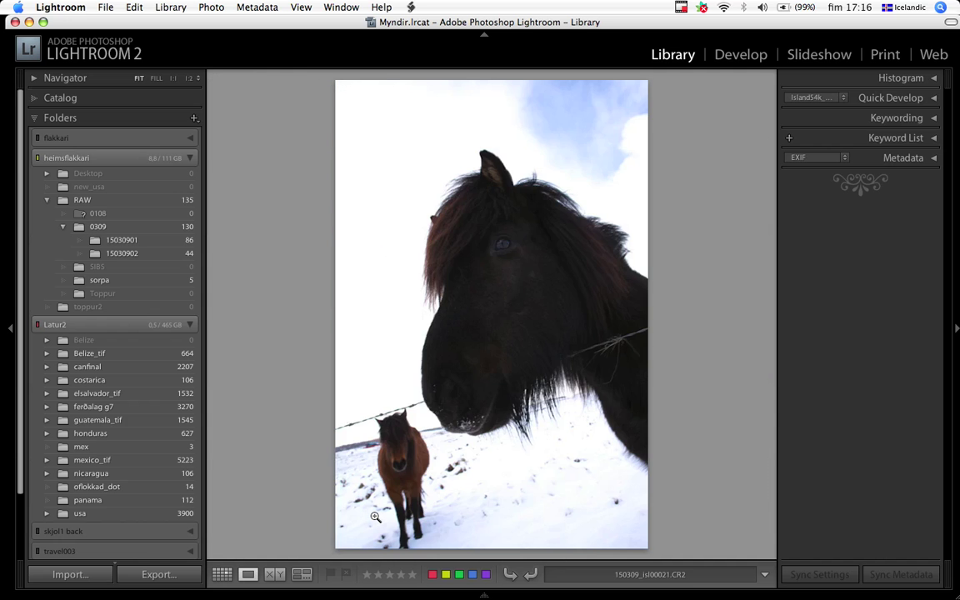
pyautogui.press('Right')
pyautogui.press('Left')
# - Reject the dark horse close-up 00021 and return to the thumbnail grid
pyautogui.press('x')
pyautogui.click(222, 574)
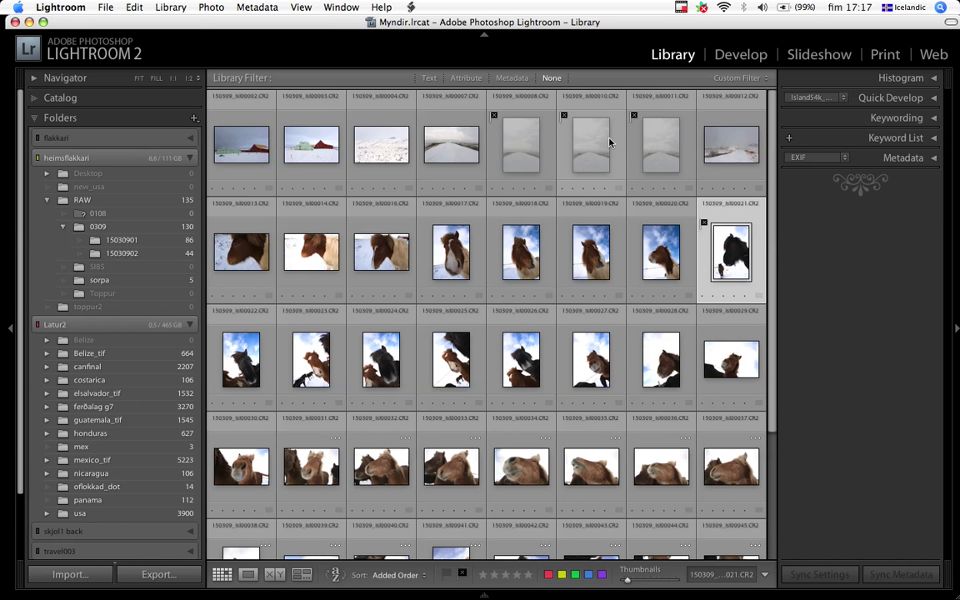
pyautogui.scroll(-3, 754, 290)
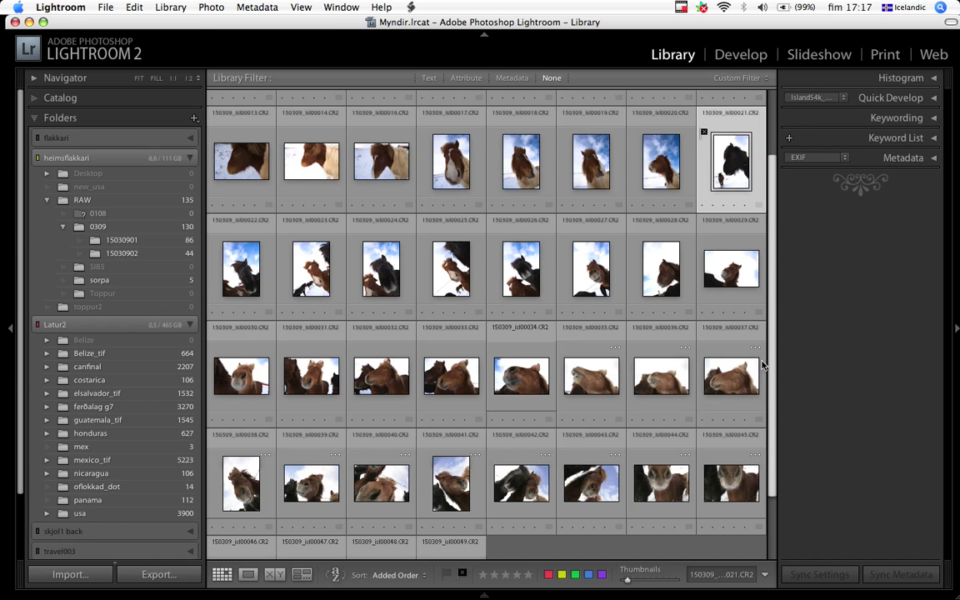
pyautogui.scroll(-3, 519, 305)
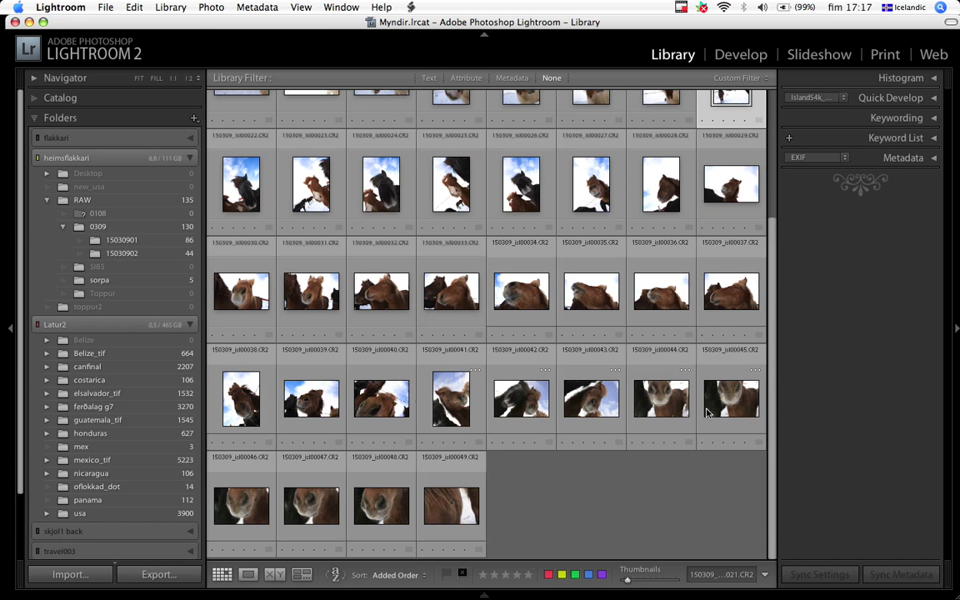
pyautogui.moveTo(772, 423); pyautogui.dragTo(756, 261)
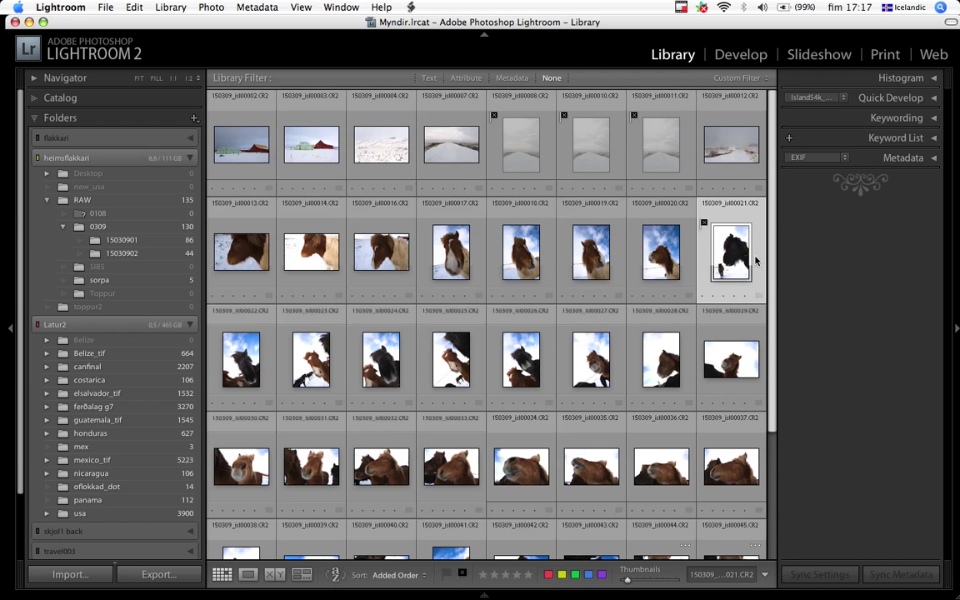
# - Delete the four rejected photos from disk, then show all photos again with Cmd+L
pyautogui.click(206, 8)
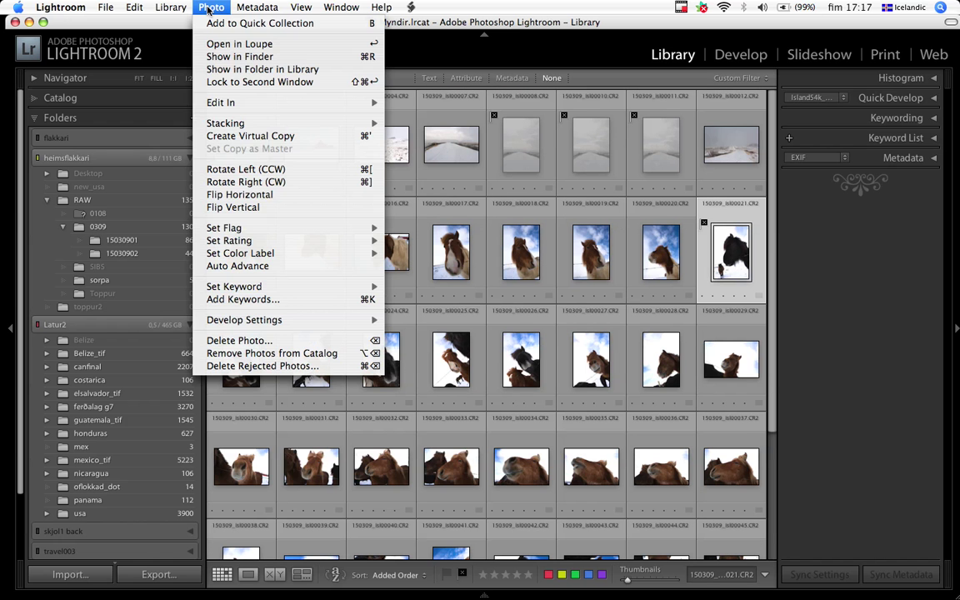
pyautogui.click(275, 367)
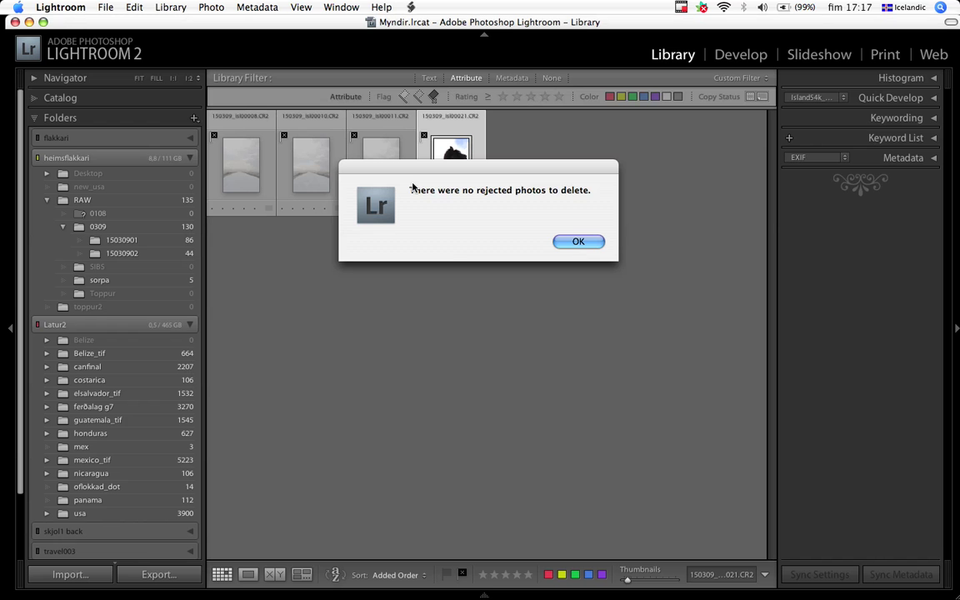
pyautogui.click(580, 242)
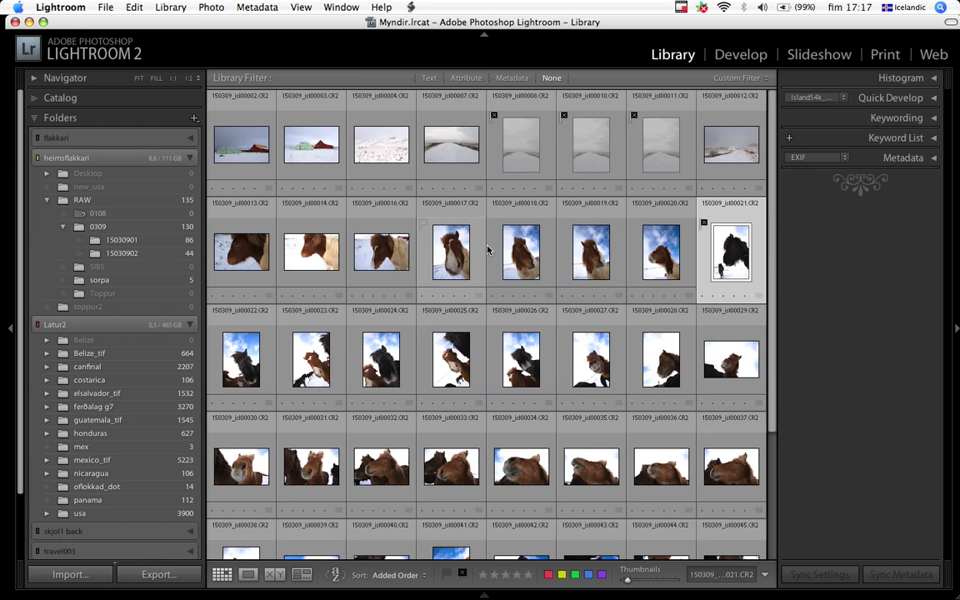
pyautogui.click(211, 7)
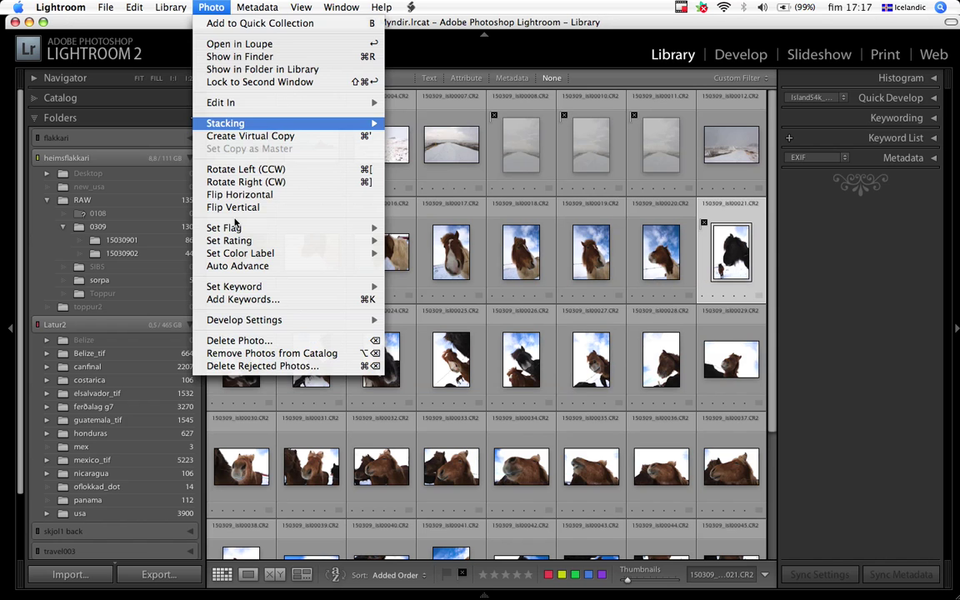
pyautogui.click(256, 367)
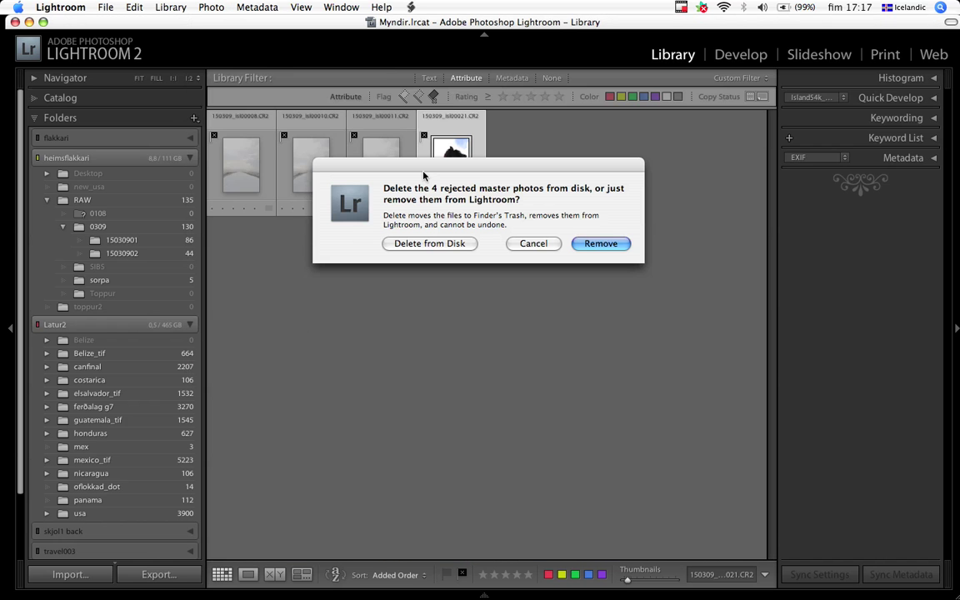
pyautogui.moveTo(428, 172); pyautogui.dragTo(411, 239)
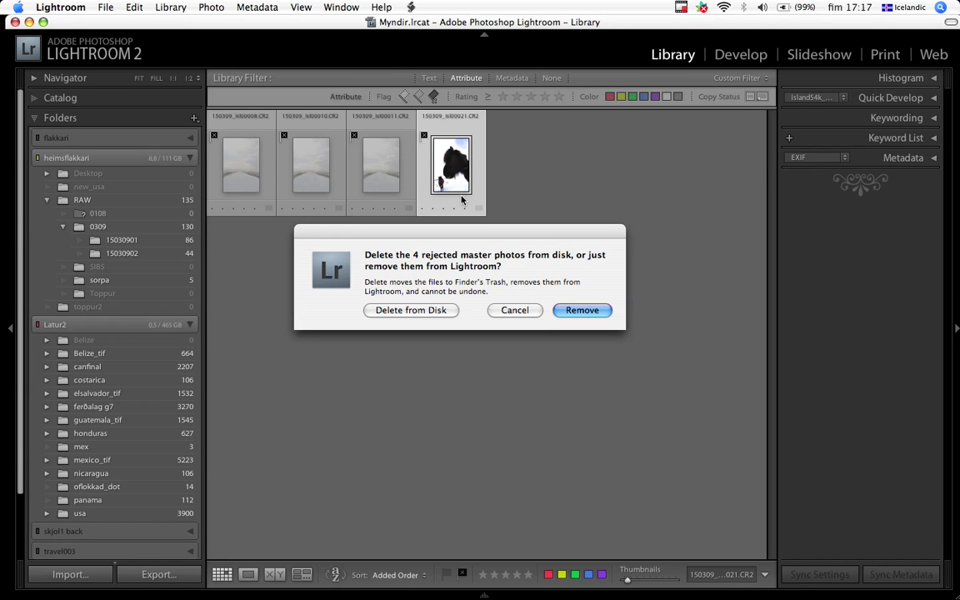
pyautogui.click(411, 310)
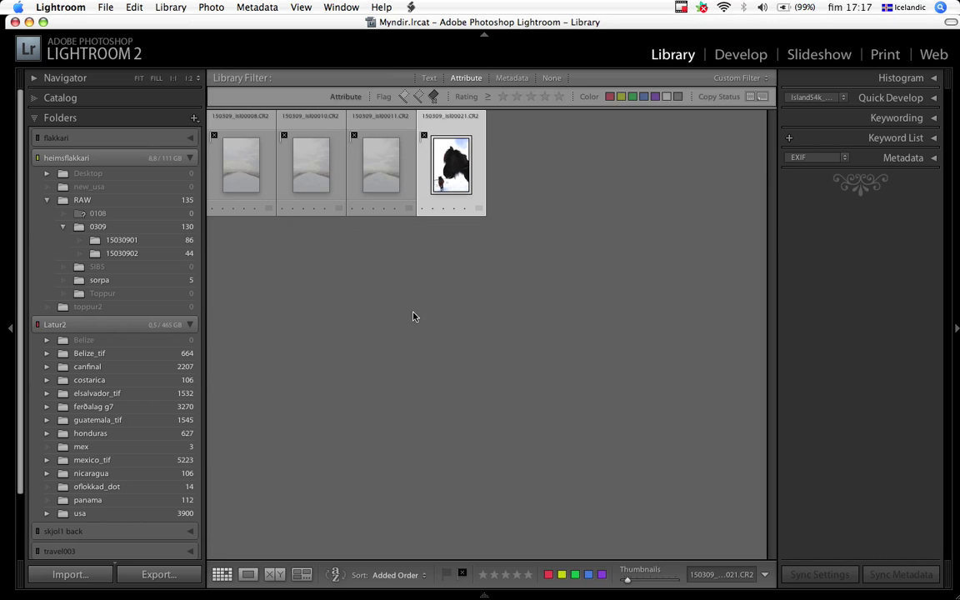
pyautogui.press('super+l')
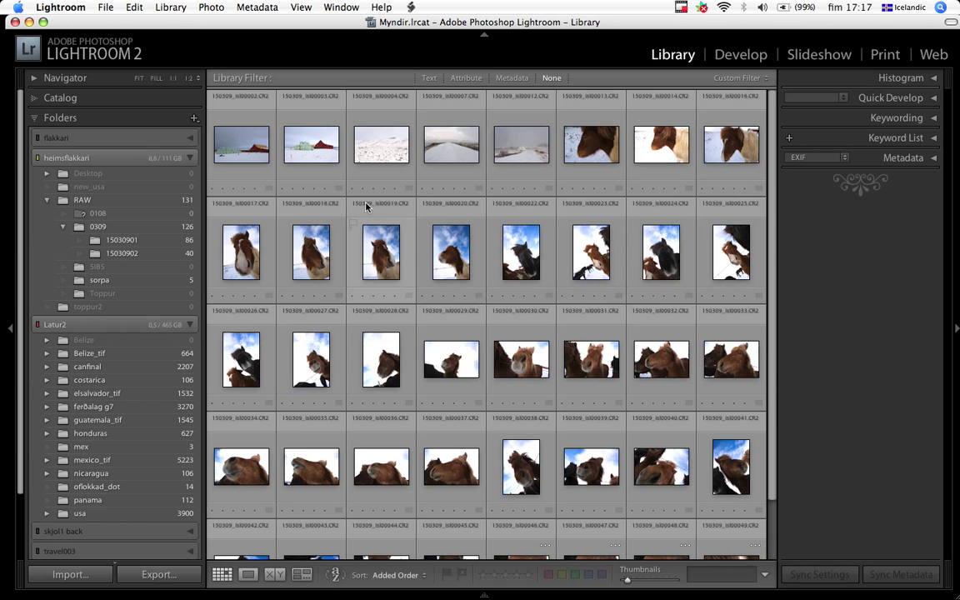
# - Rate barn photo 00002 two stars, 00003 one star, and snowy hillside 00004 two stars
pyautogui.click(262, 157)
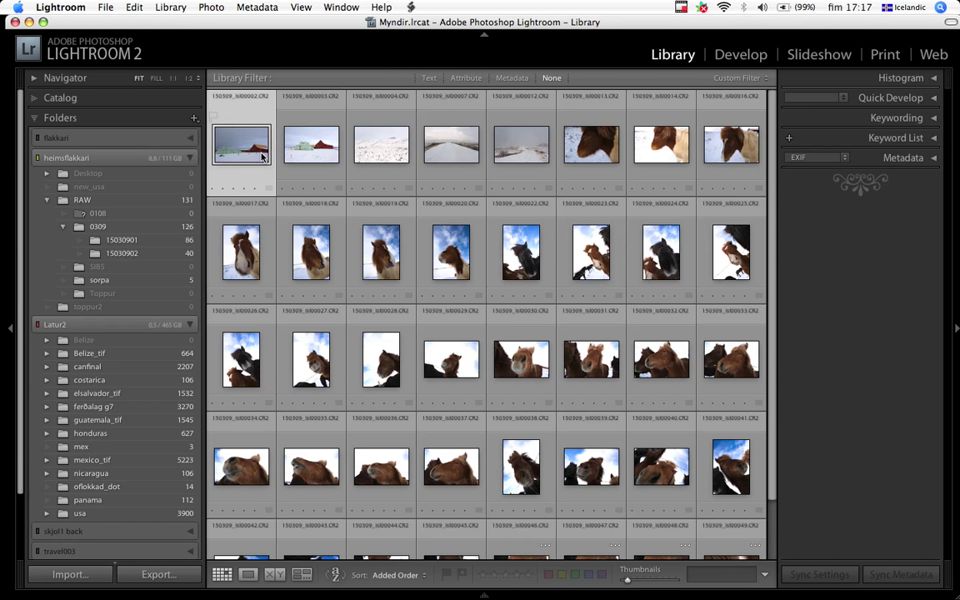
pyautogui.doubleClick(263, 157)
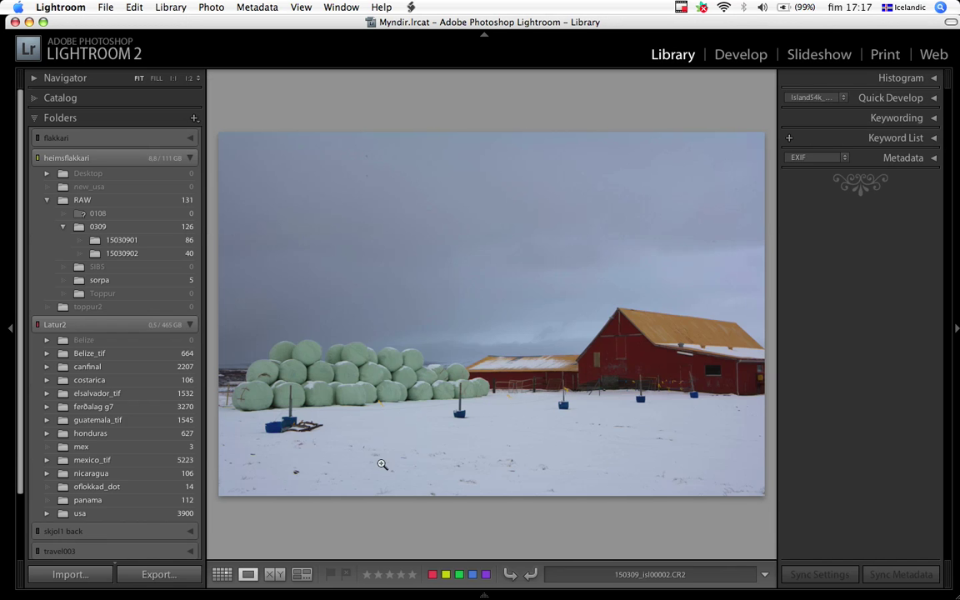
pyautogui.click(378, 575)
pyautogui.press('Right')
pyautogui.press('Right')
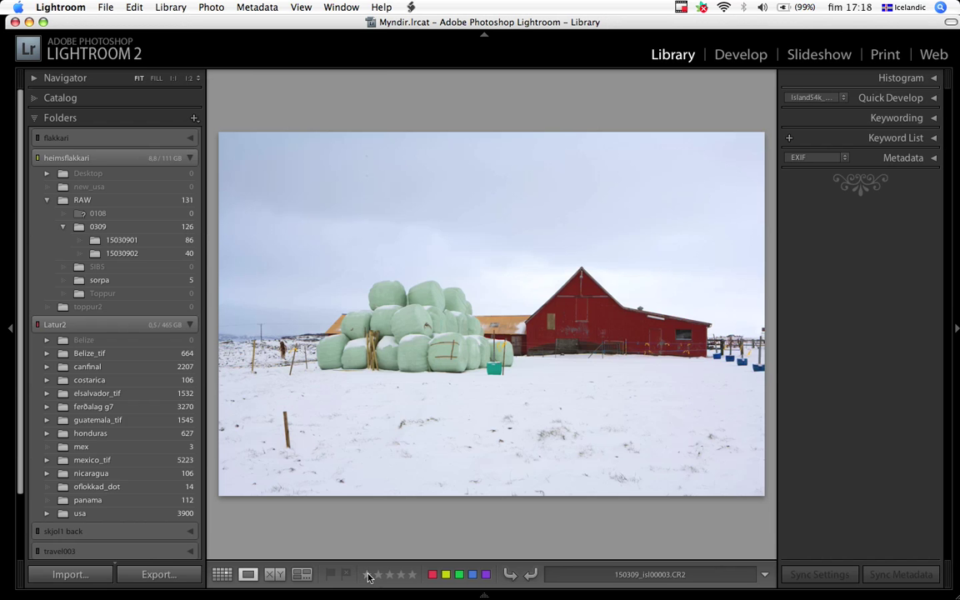
pyautogui.click(368, 575)
pyautogui.press('Right')
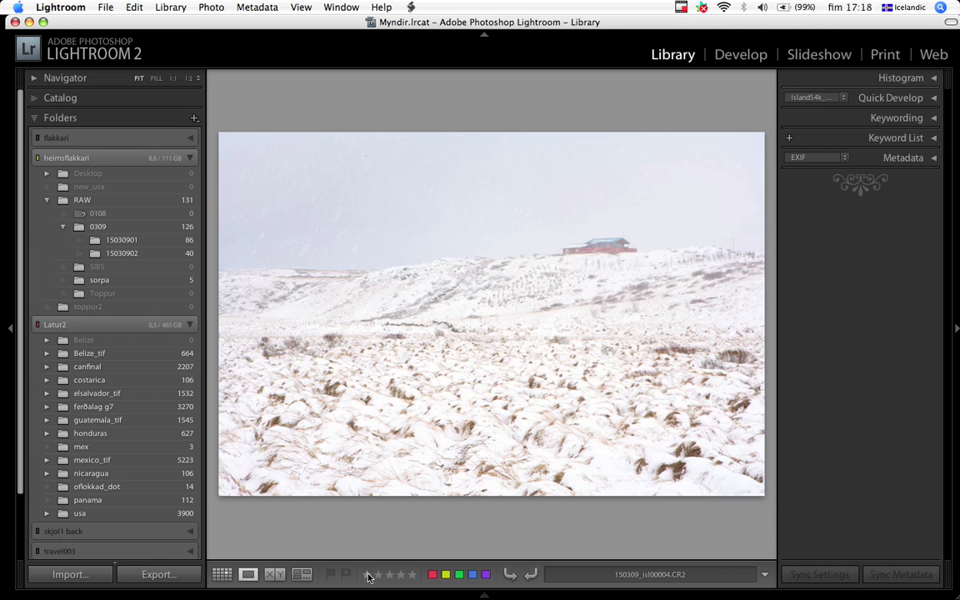
pyautogui.click(379, 575)
pyautogui.press('Right')
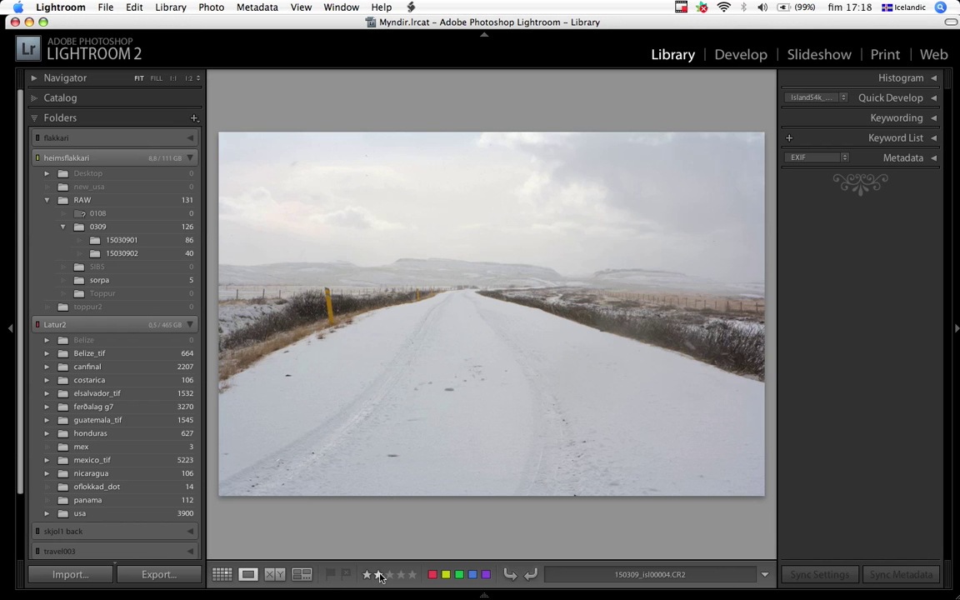
# - Rate winding road 00012 one star, clear the next horse photo's rating, and give 00017 three stars
pyautogui.press('Right')
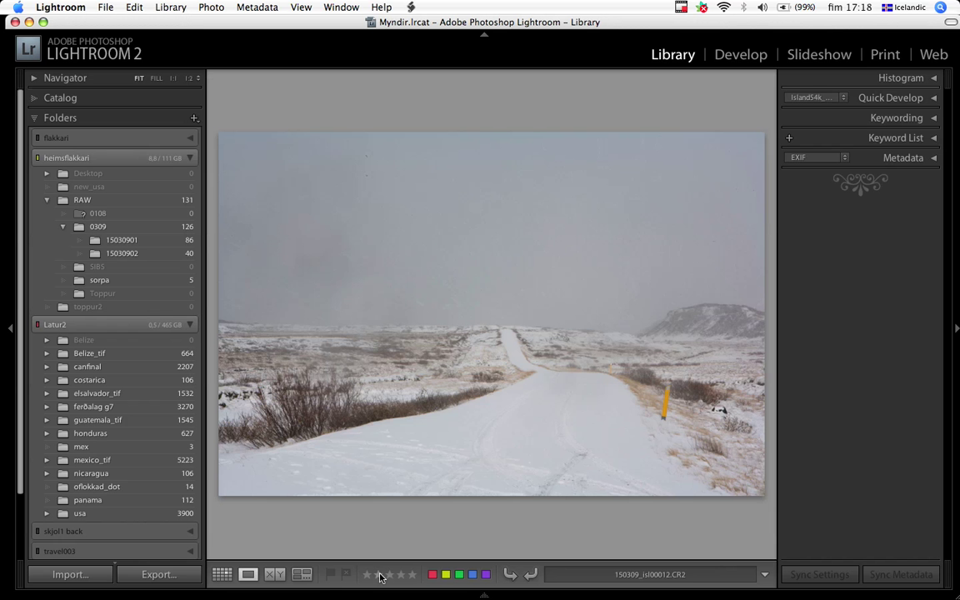
pyautogui.click(370, 574)
pyautogui.press('Right')
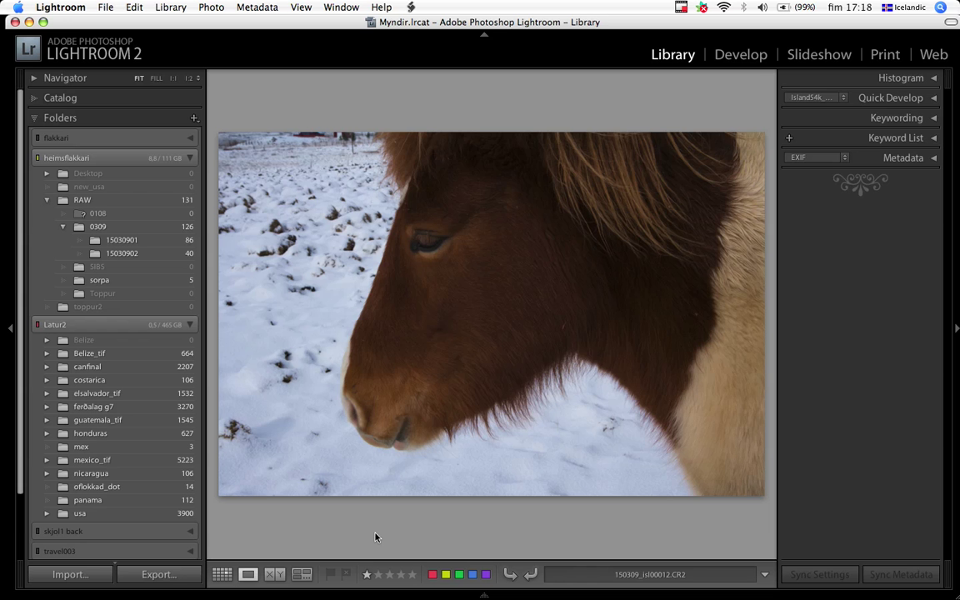
pyautogui.press('0')
pyautogui.press('Right')
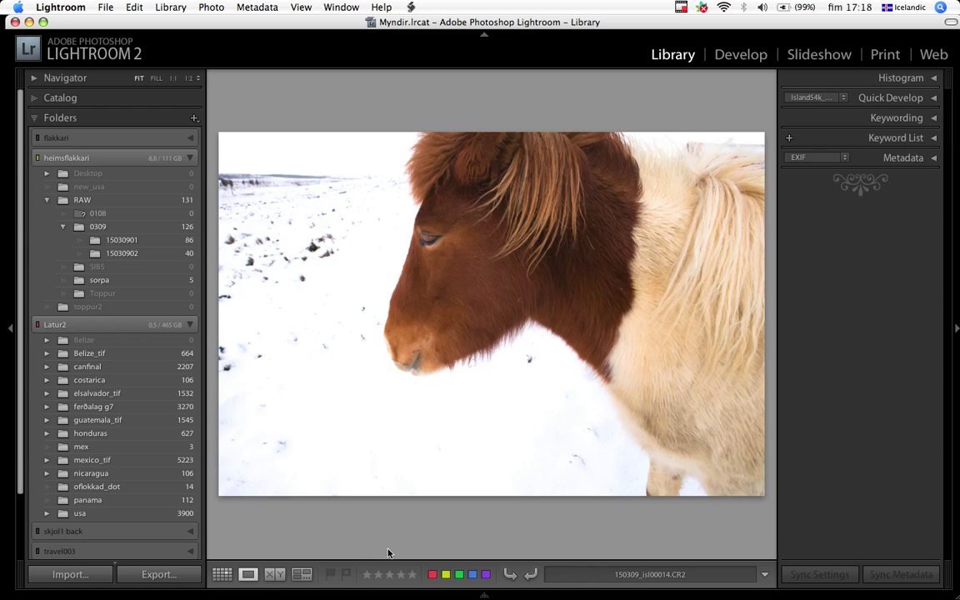
pyautogui.press('Right')
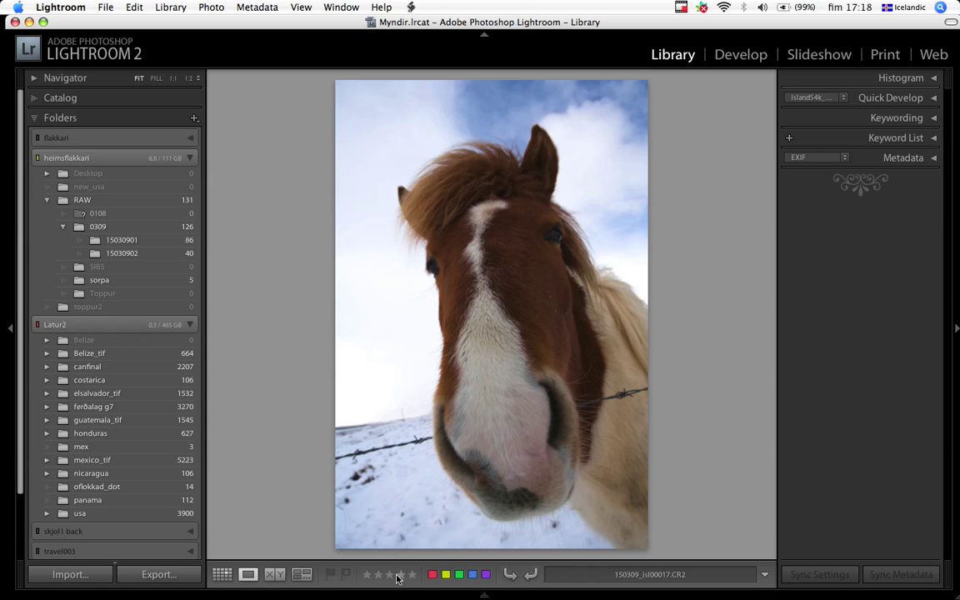
pyautogui.click(389, 574)
# - In Grid view, select the two-star photos, then the one-star photos, by rating
pyautogui.click(224, 574)
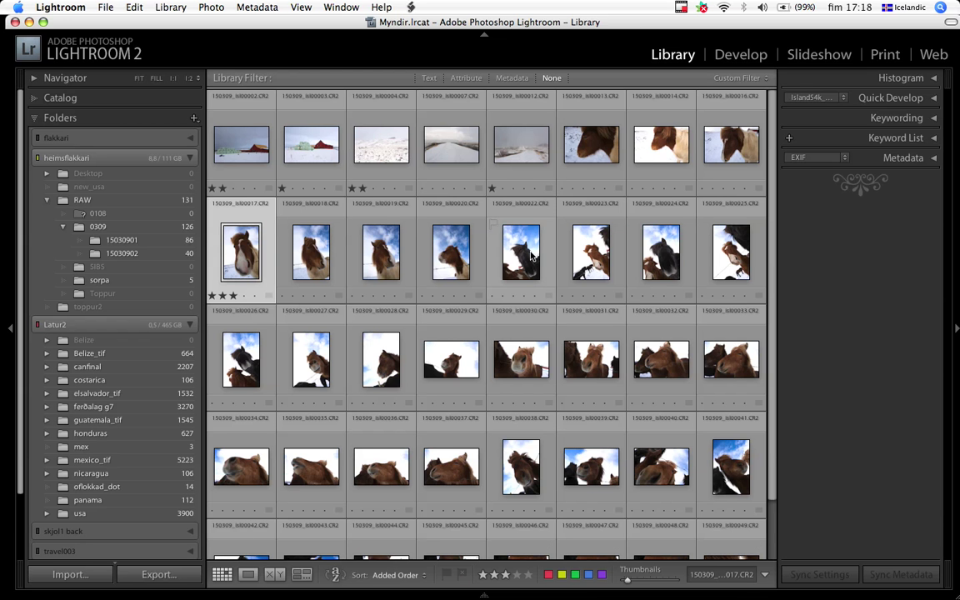
pyautogui.click(135, 8)
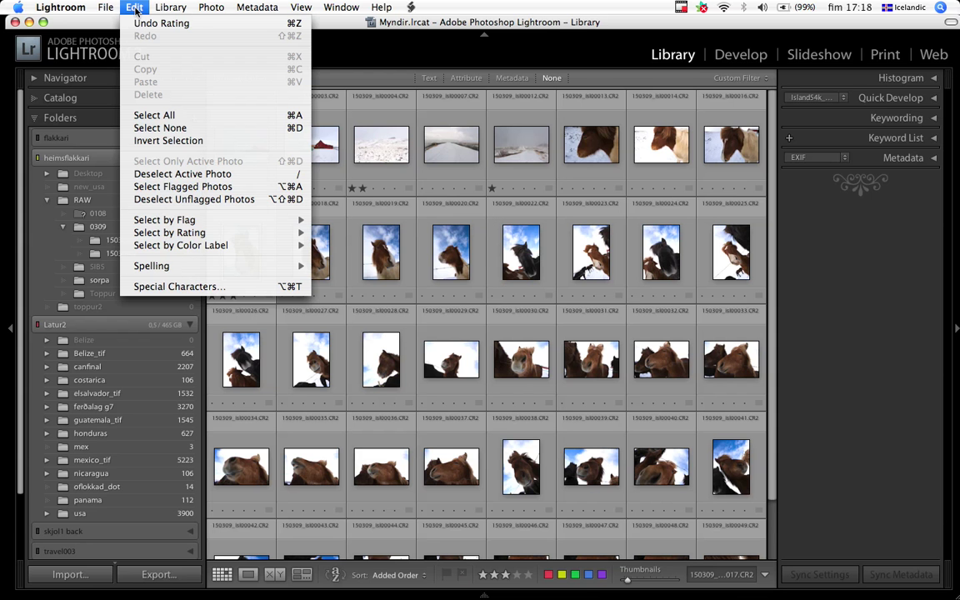
pyautogui.moveTo(162, 232)
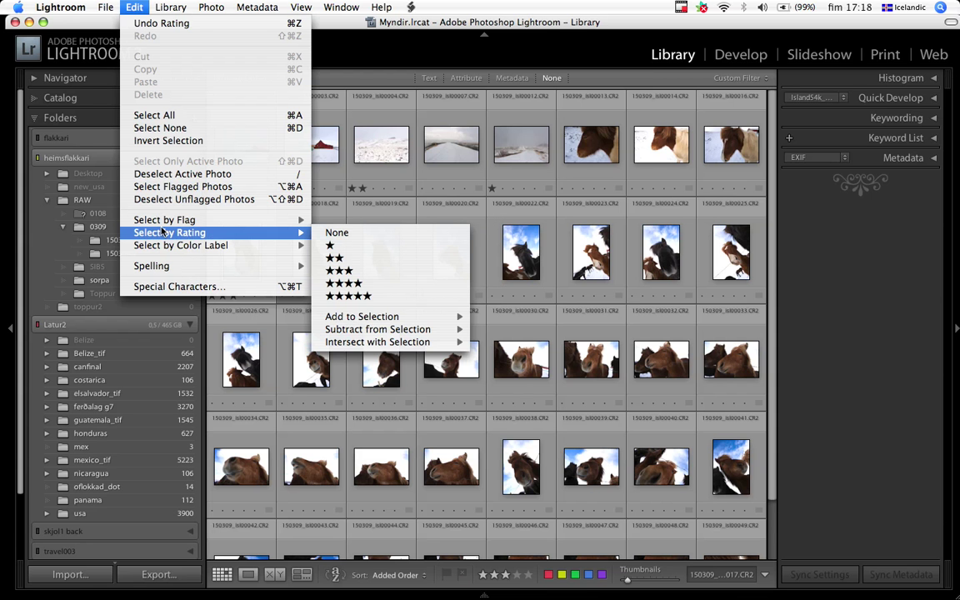
pyautogui.click(392, 264)
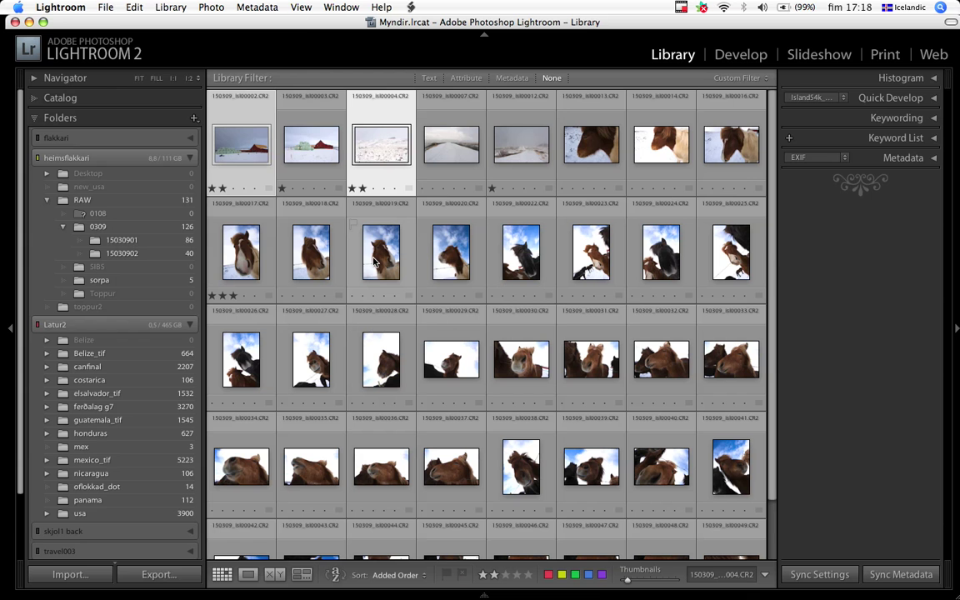
pyautogui.click(132, 8)
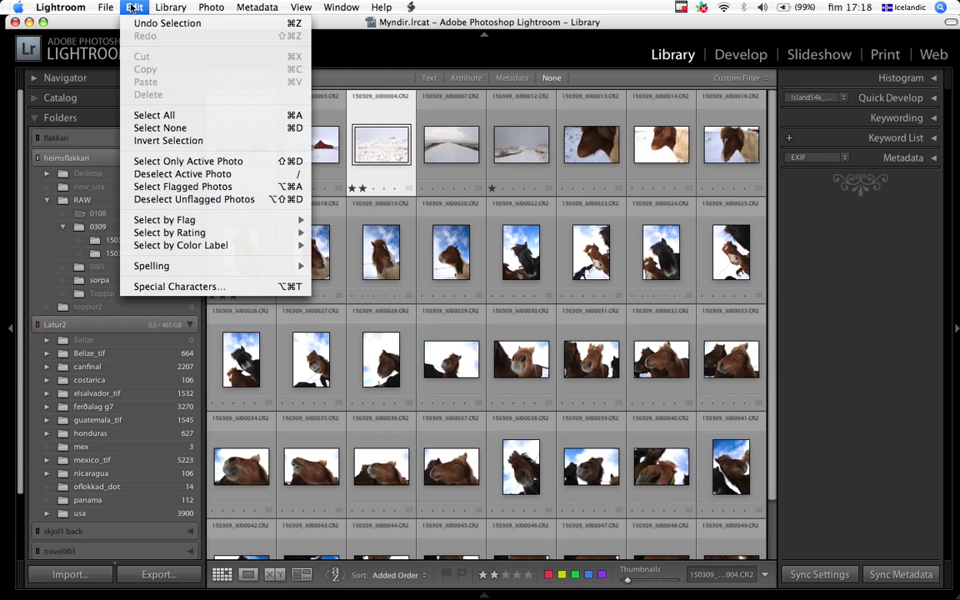
pyautogui.moveTo(173, 242)
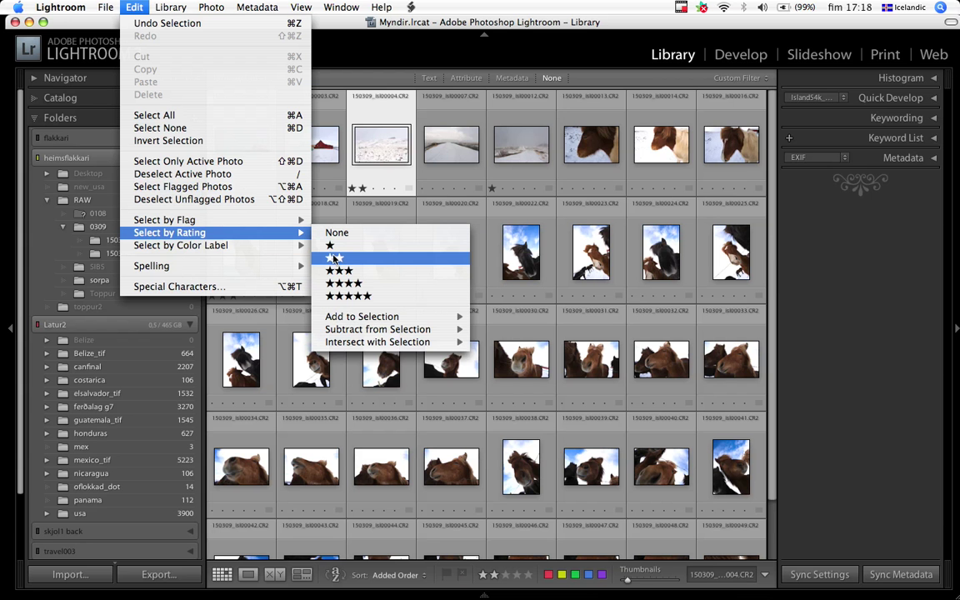
pyautogui.click(333, 258)
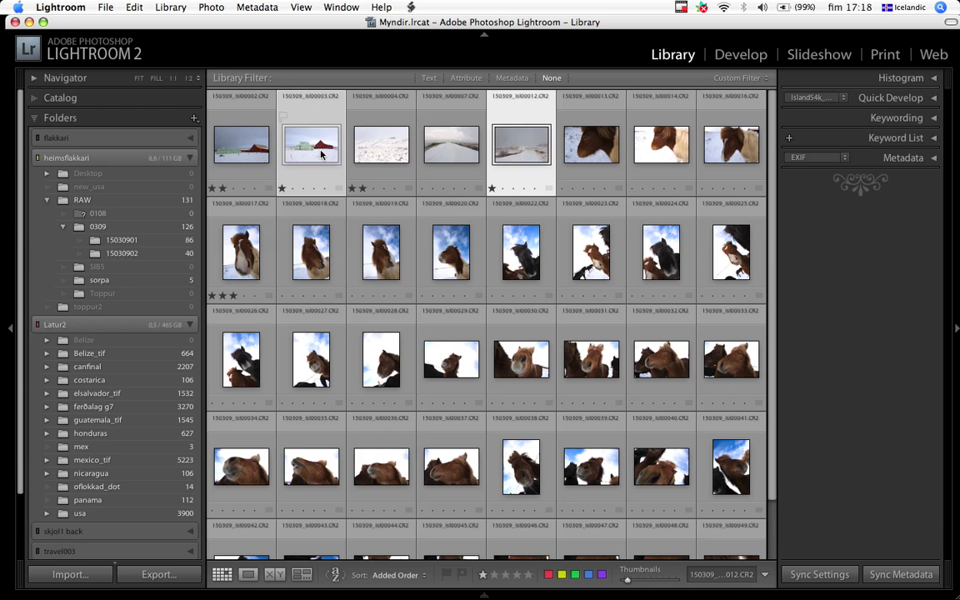
# - Review the one-star shots in Loupe, reject winding road photo 00012, and return to Grid
pyautogui.doubleClick(321, 152)
pyautogui.press('Right')
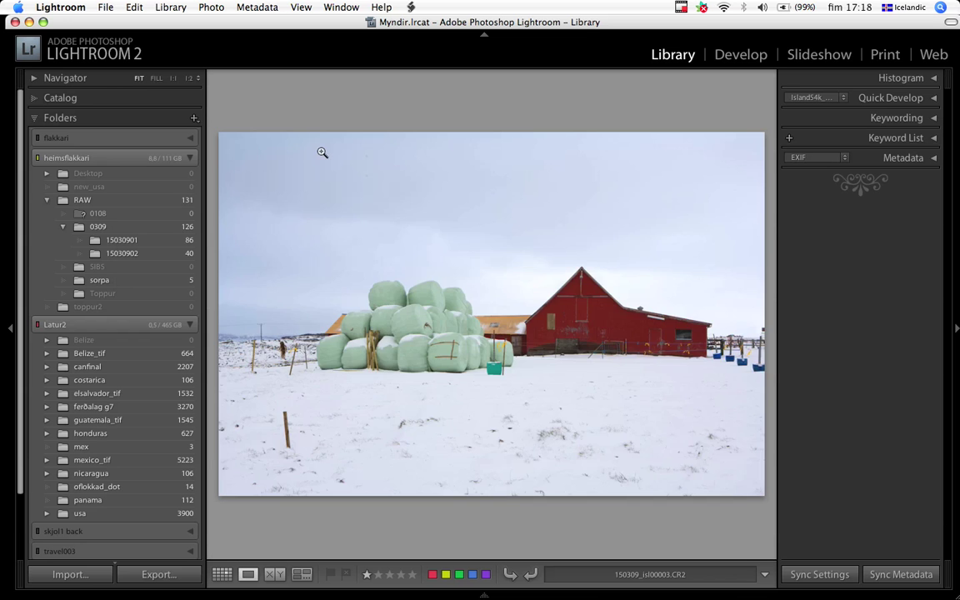
pyautogui.press('Right')
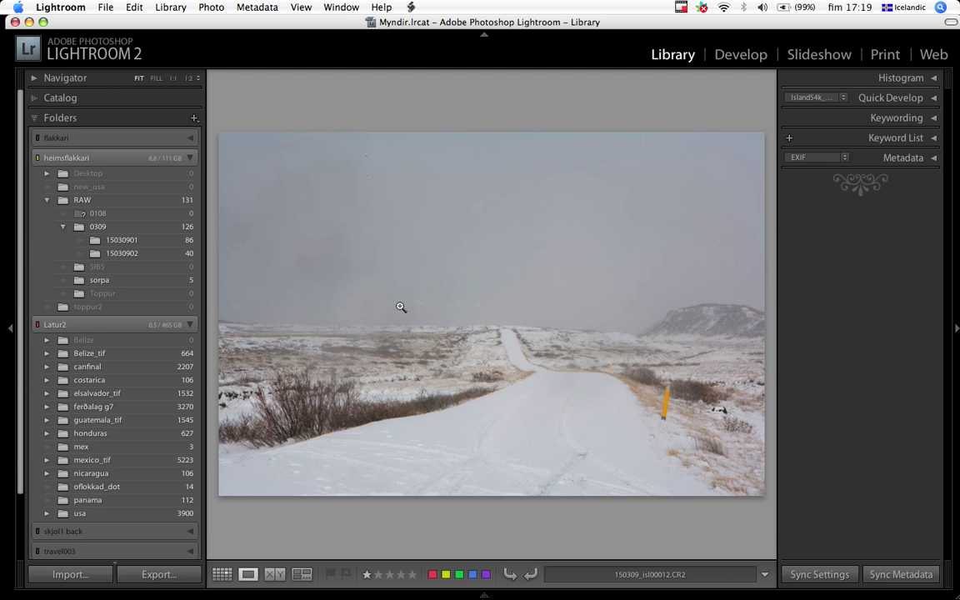
pyautogui.press('x')
pyautogui.press('Right')
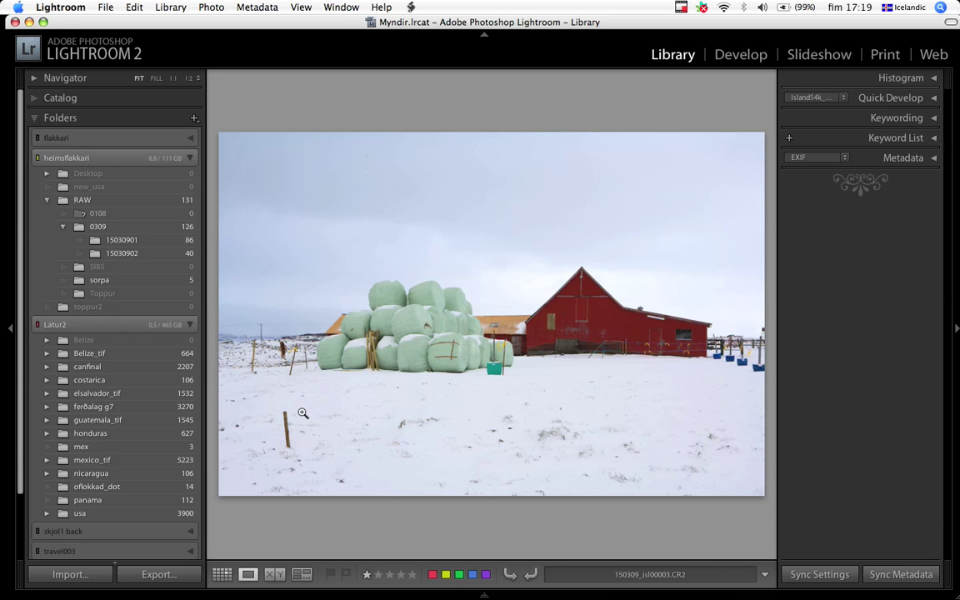
pyautogui.click(227, 573)
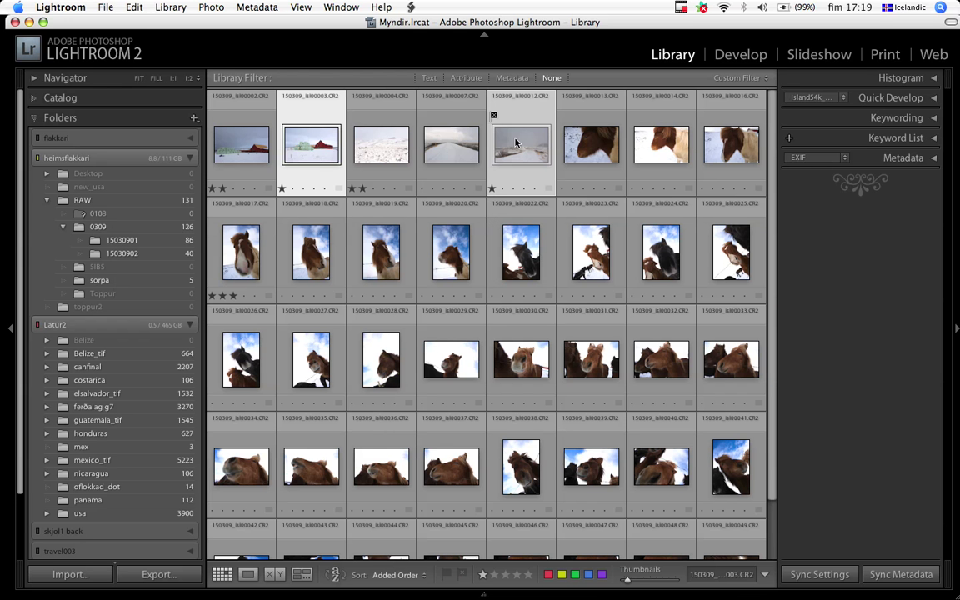
# - Delete the rejected road photo 00012 from disk with Delete Rejected Photos
pyautogui.click(212, 6)
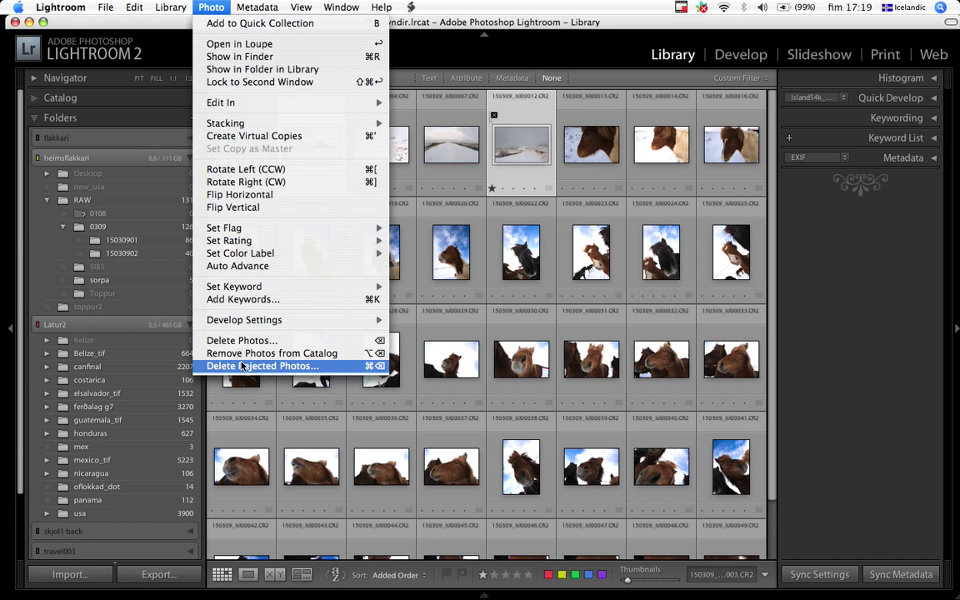
pyautogui.click(242, 367)
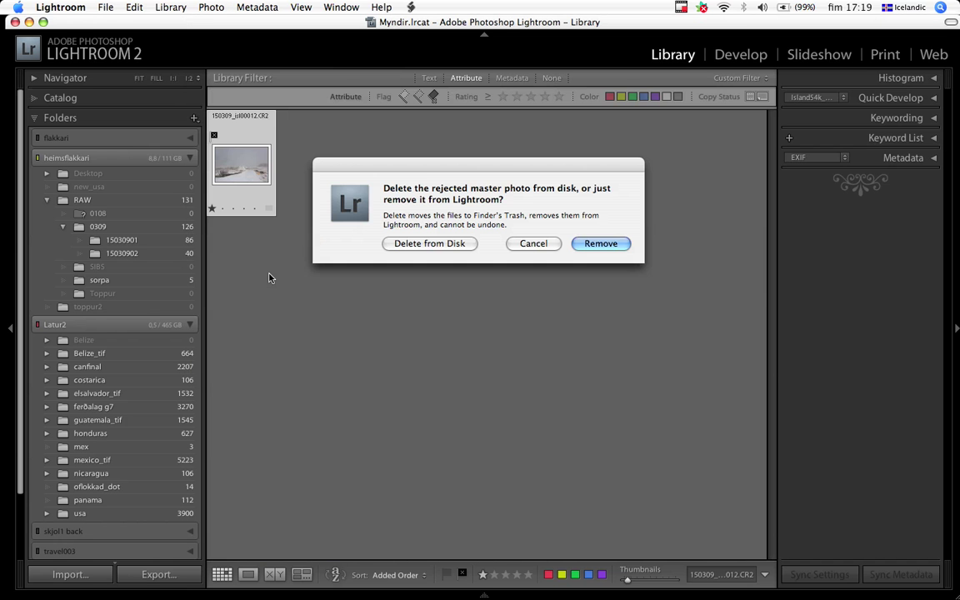
pyautogui.click(446, 243)
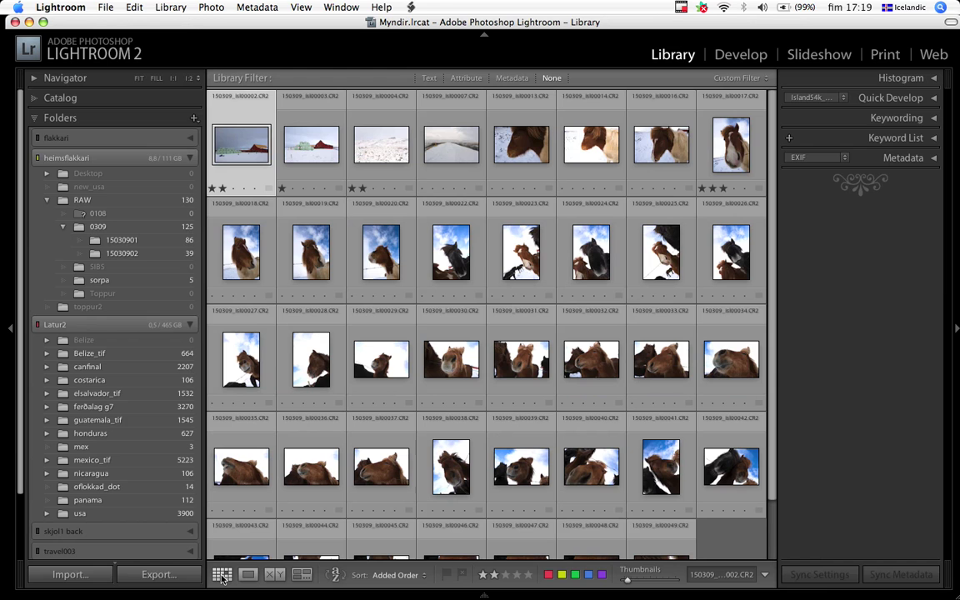
pyautogui.press('super+h')
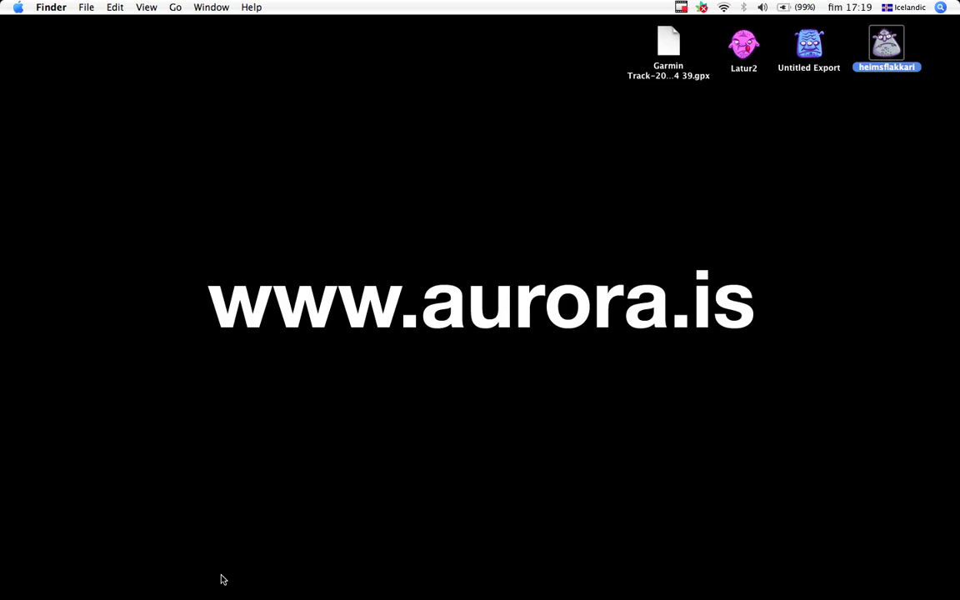